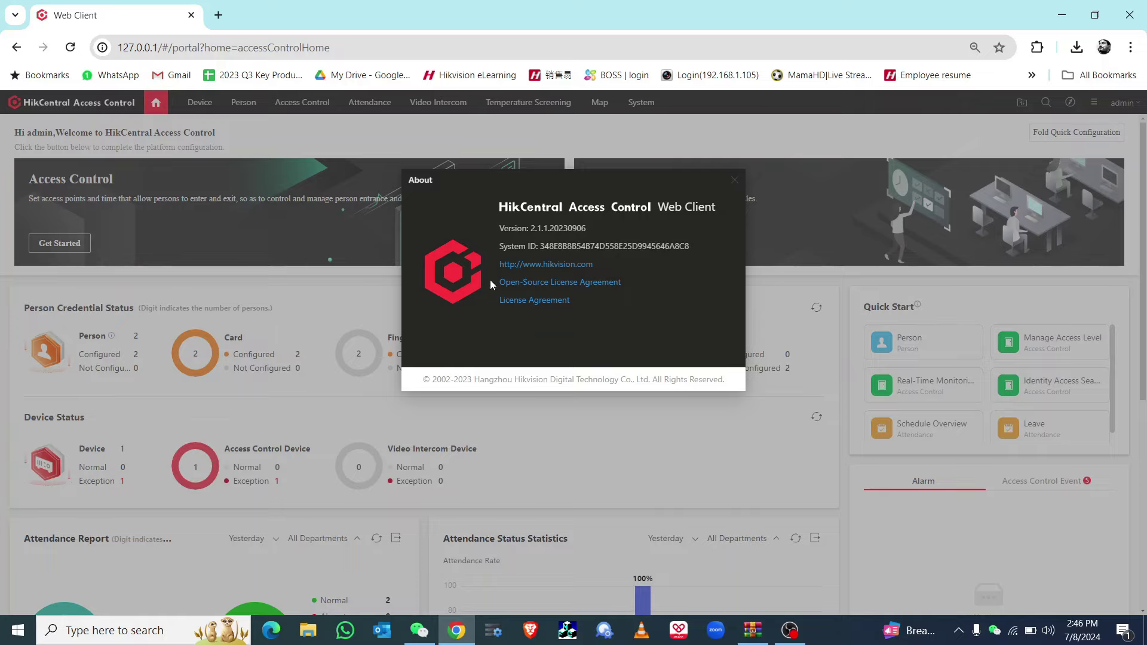
Minimize the browser and open the HCAC 2.1.1 folder inside the desktop's HCAC 2.1.1 Patch file folder
{"action": "left_click", "coordinate": [1061, 15]}
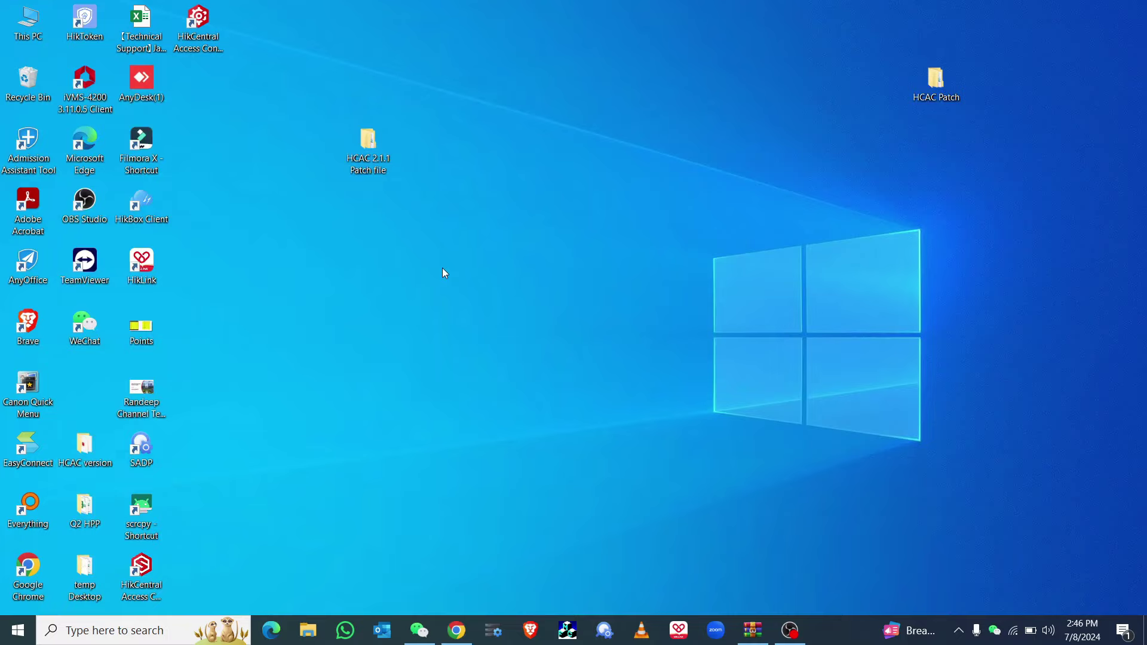
{"action": "double_click", "coordinate": [368, 149]}
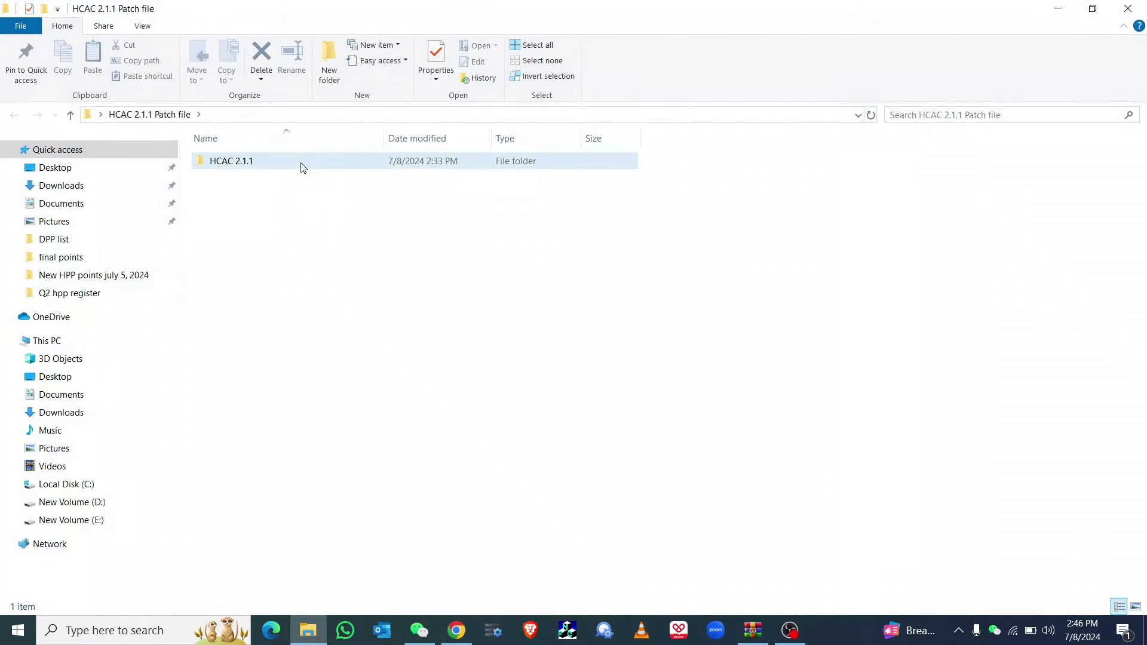
{"action": "double_click", "coordinate": [299, 161]}
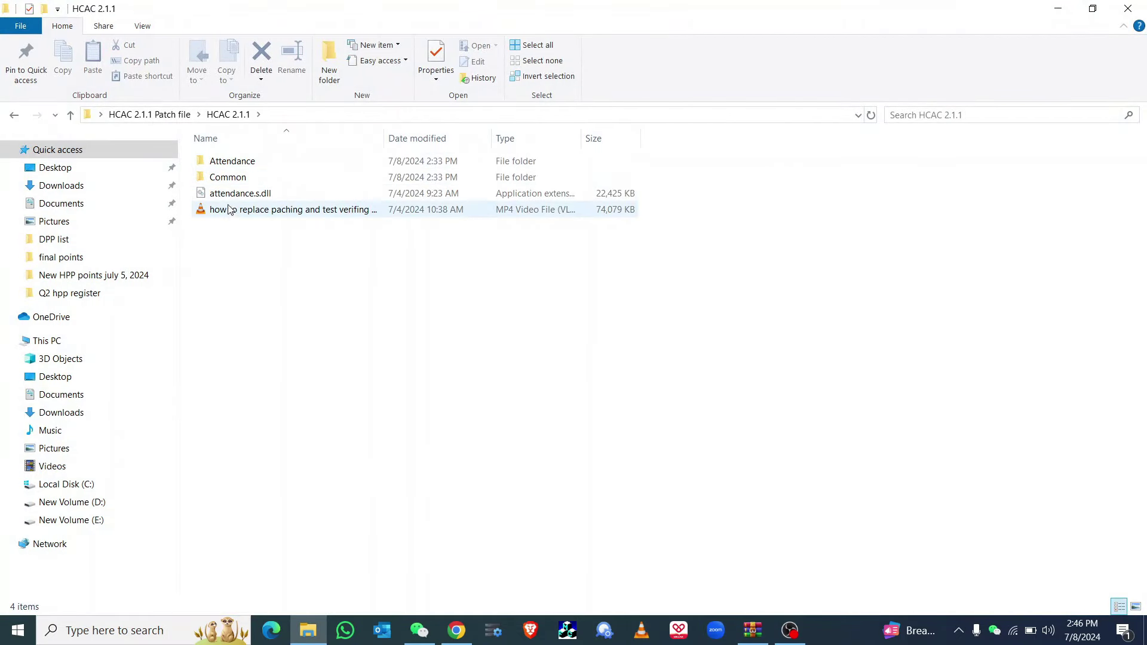
Copy the Google Drive link for version 2.1.1 from the WeChat conversation and open it in a new Chrome tab
{"action": "left_click", "coordinate": [412, 628]}
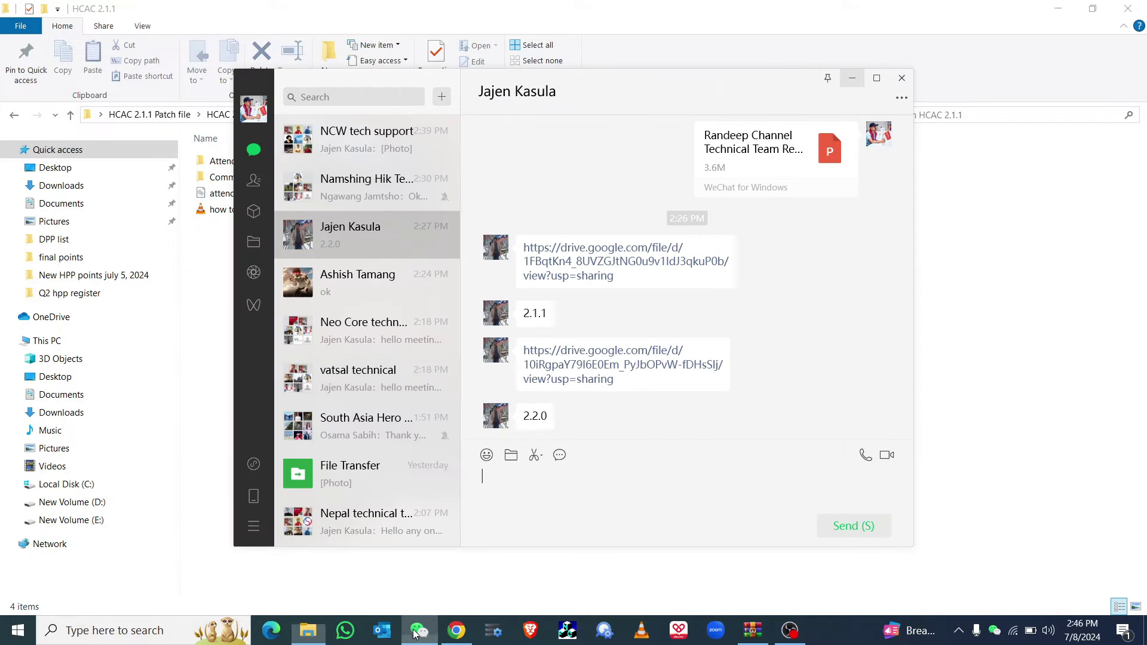
{"action": "right_click", "coordinate": [547, 260]}
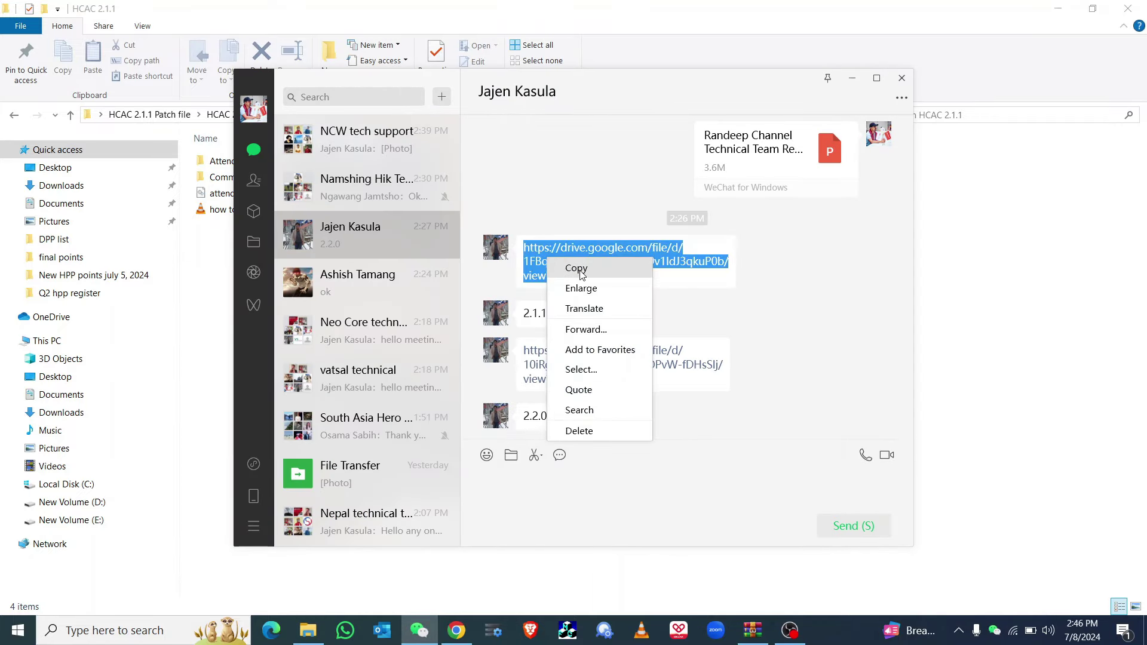
{"action": "left_click", "coordinate": [581, 274]}
{"action": "left_click", "coordinate": [457, 631]}
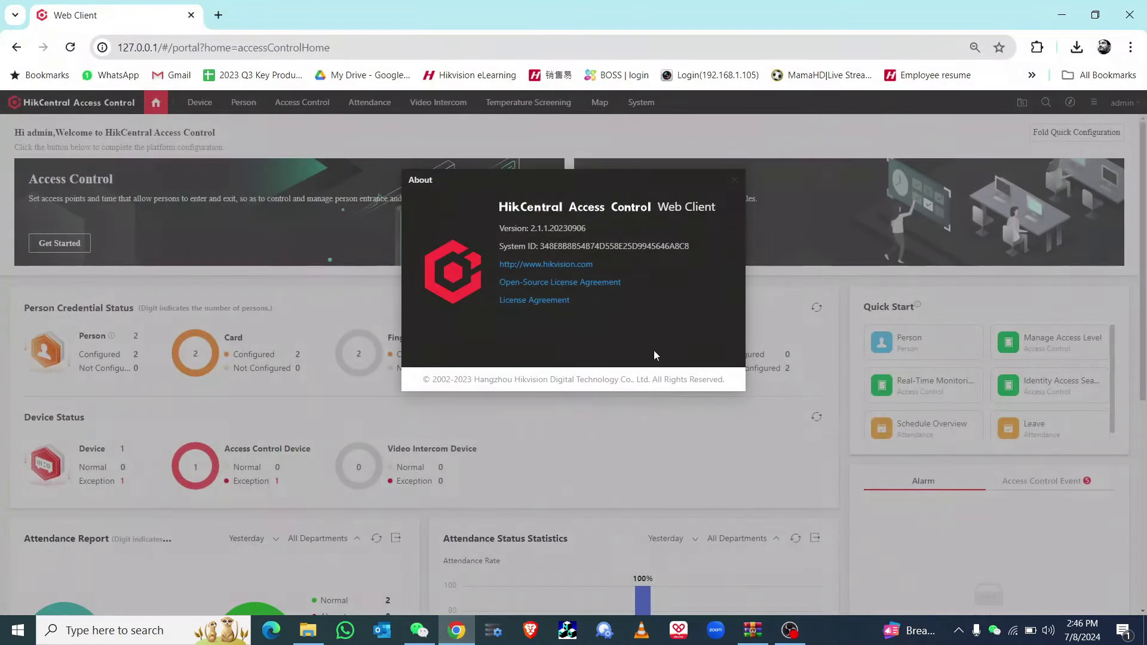
{"action": "left_click", "coordinate": [218, 16]}
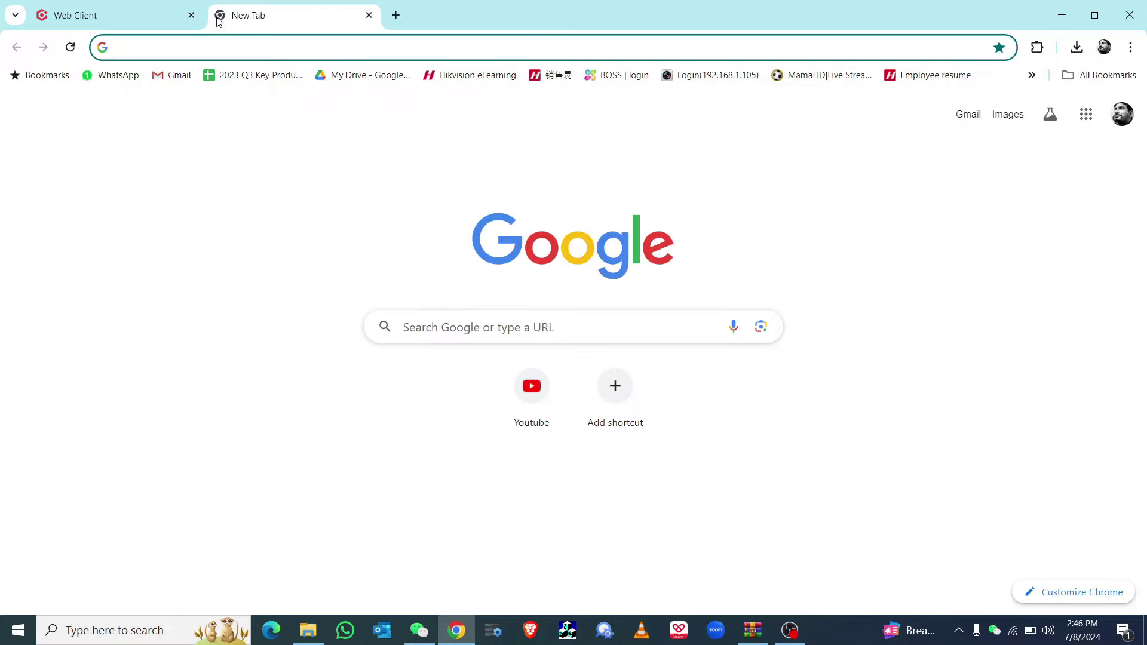
{"action": "key", "text": "ctrl+v"}
{"action": "key", "text": "Return"}
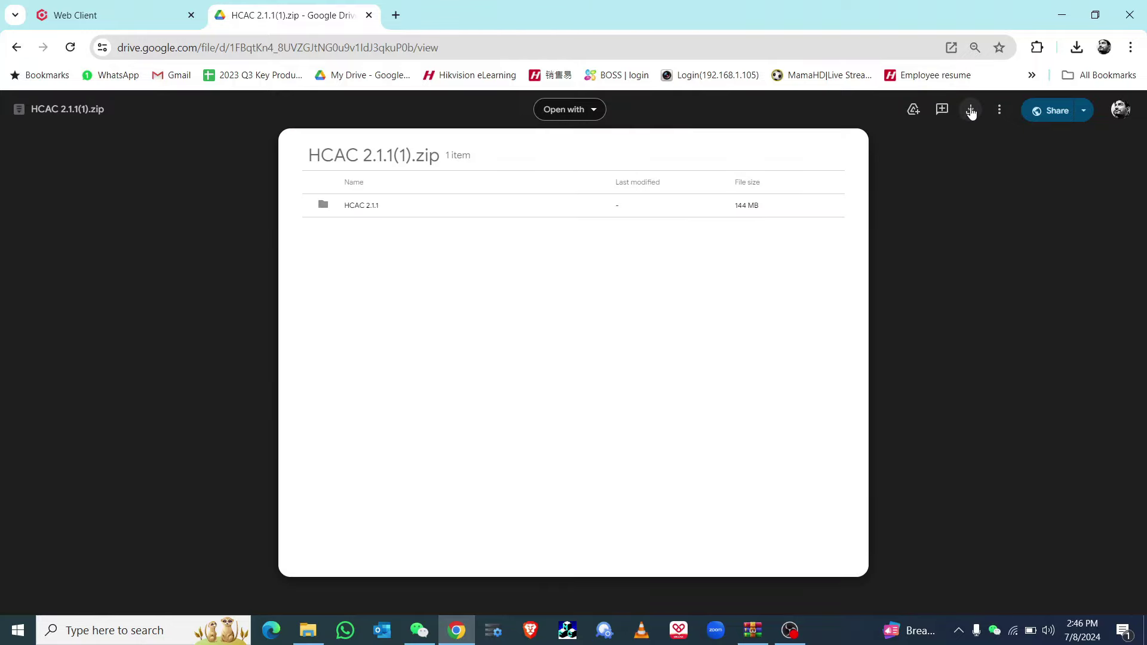
Review the contents of HCAC 2.1.1 in the desktop's patch file folder, and return to the desktop
{"action": "left_click", "coordinate": [1062, 15]}
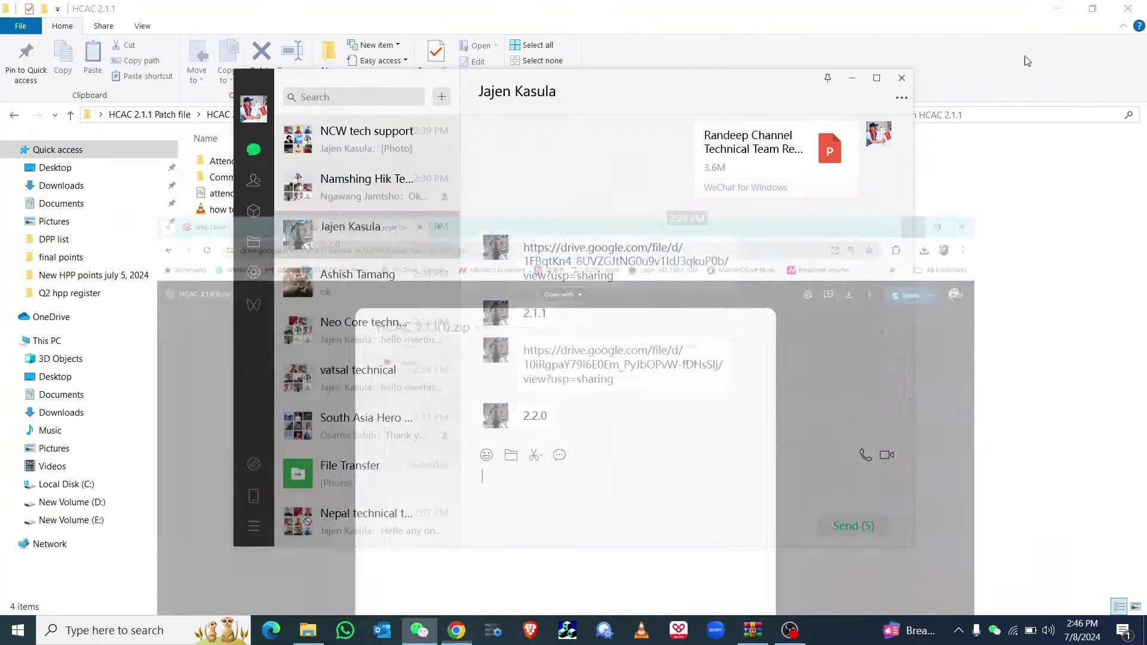
{"action": "key", "text": "super+d"}
{"action": "double_click", "coordinate": [366, 149]}
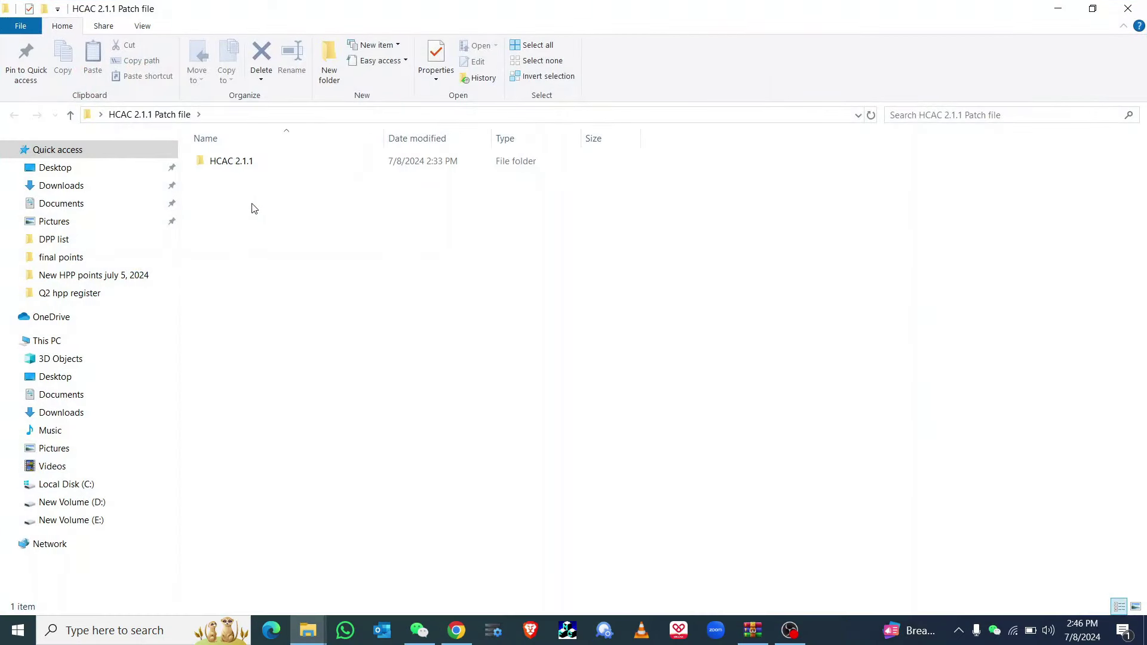
{"action": "double_click", "coordinate": [230, 161]}
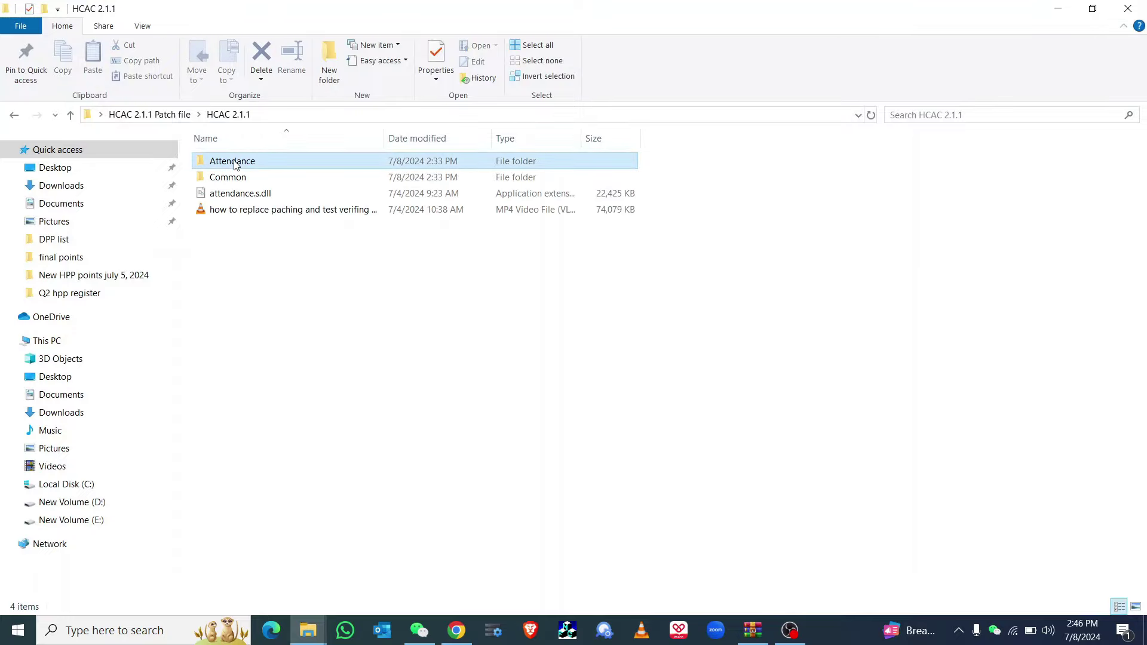
{"action": "left_click", "coordinate": [227, 163]}
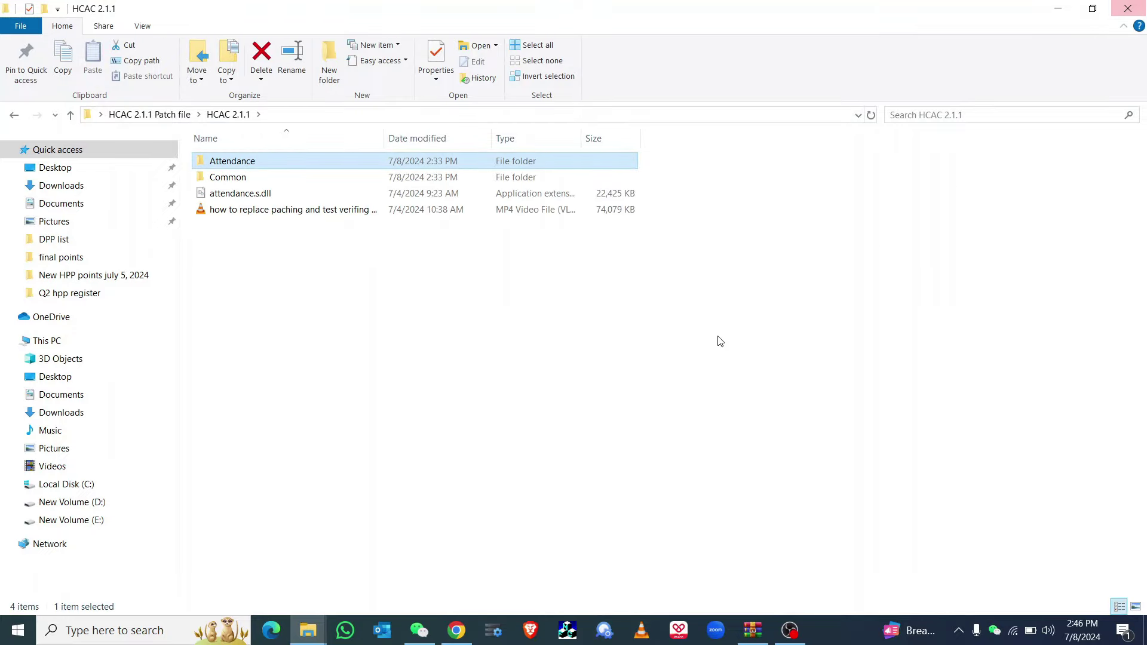
{"action": "key", "text": "super+d"}
{"action": "left_click", "coordinate": [747, 454]}
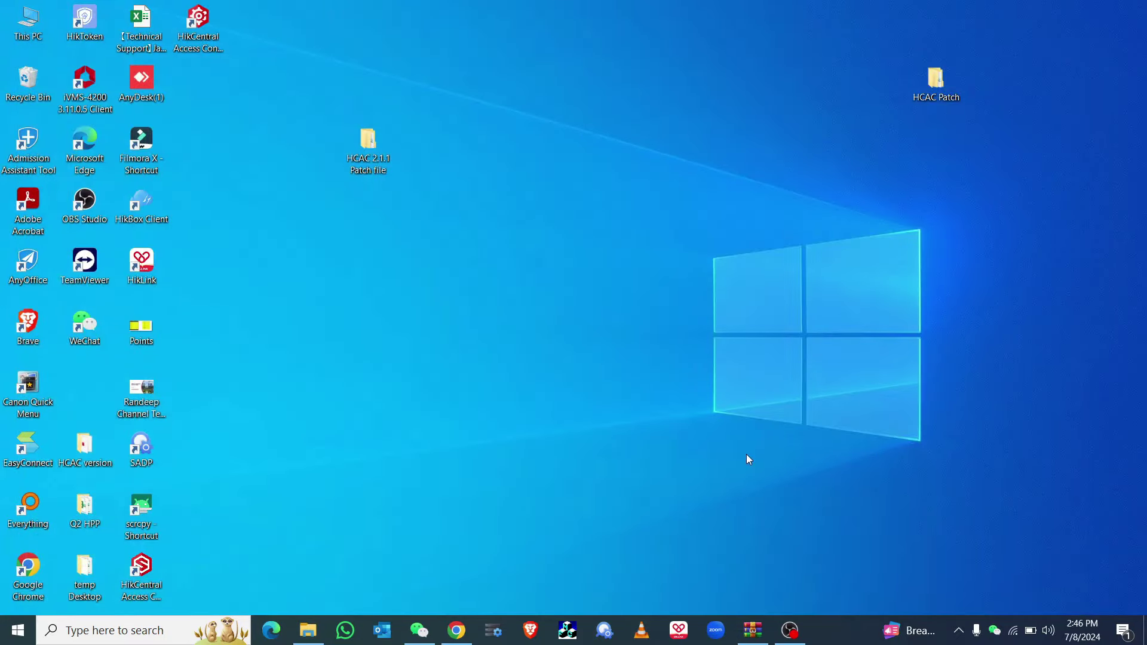
Stop all services in the HikCentral Access Control Service Manager and move its window clear of the patch folder on the desktop
{"action": "left_click", "coordinate": [958, 632]}
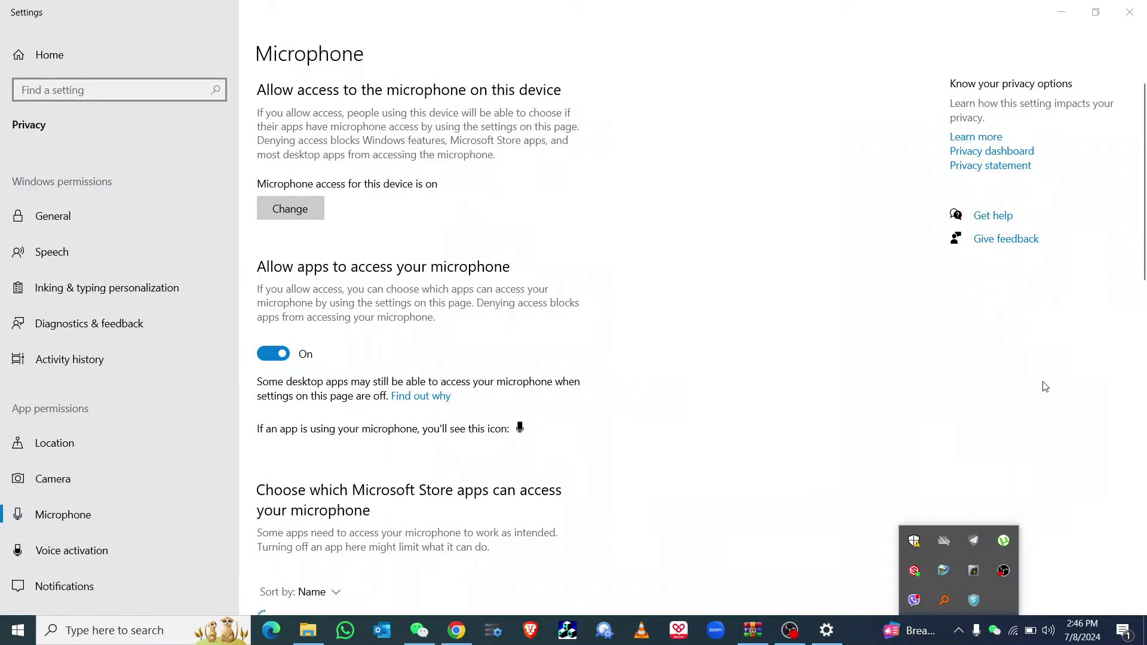
{"action": "key", "text": "alt+F4"}
{"action": "left_click", "coordinate": [960, 634]}
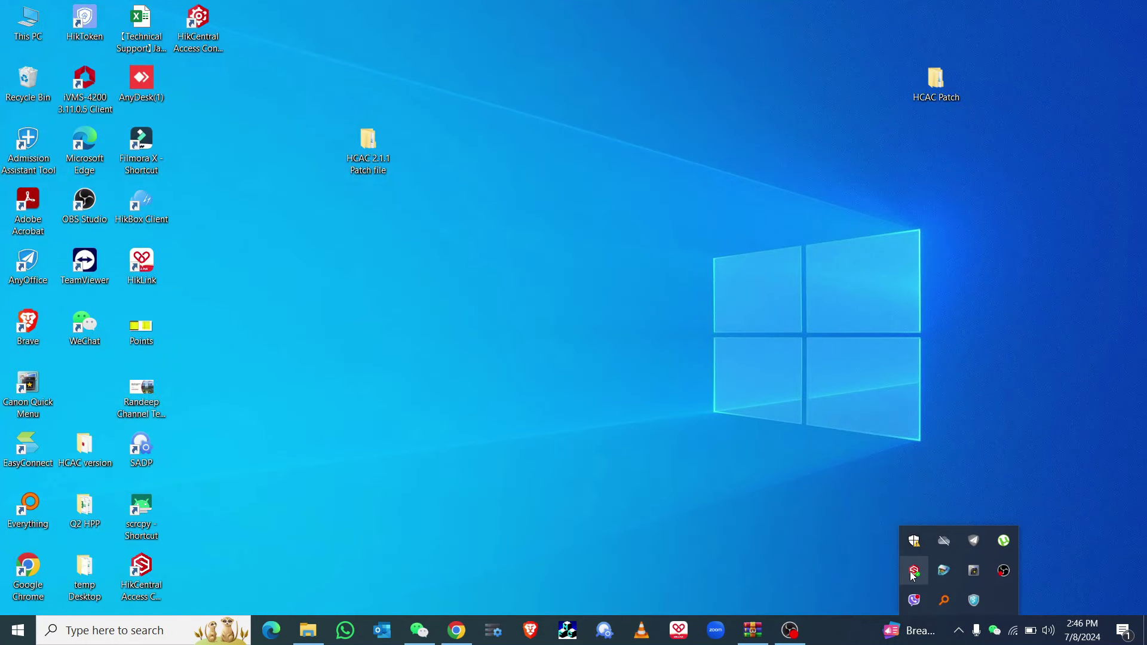
{"action": "left_click", "coordinate": [916, 572]}
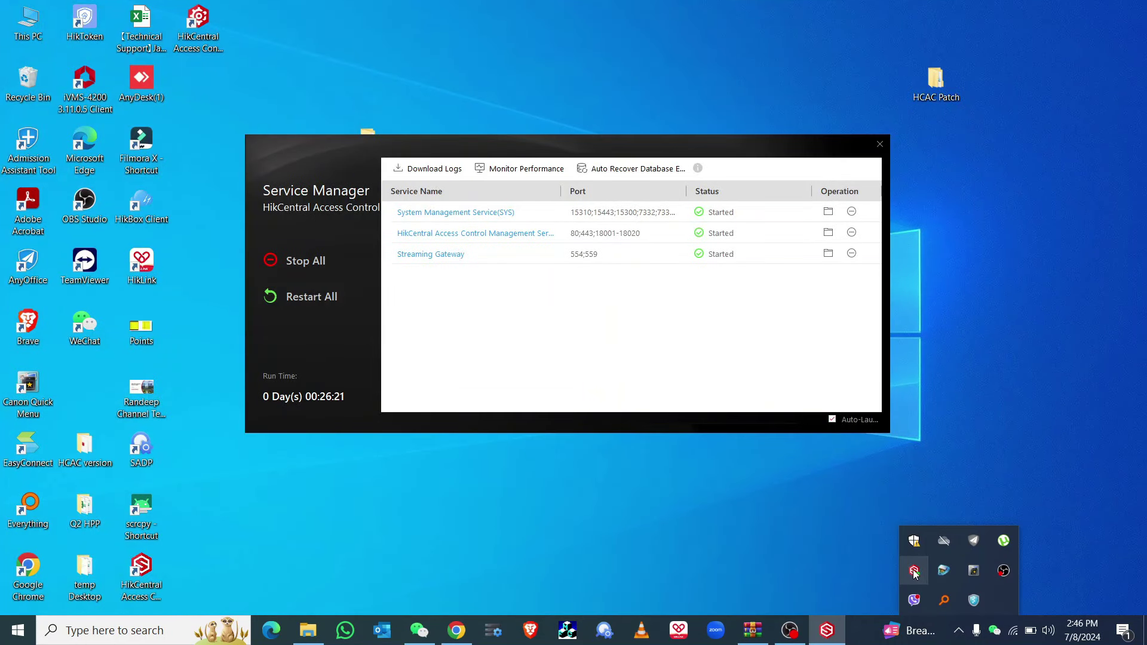
{"action": "left_click", "coordinate": [319, 264]}
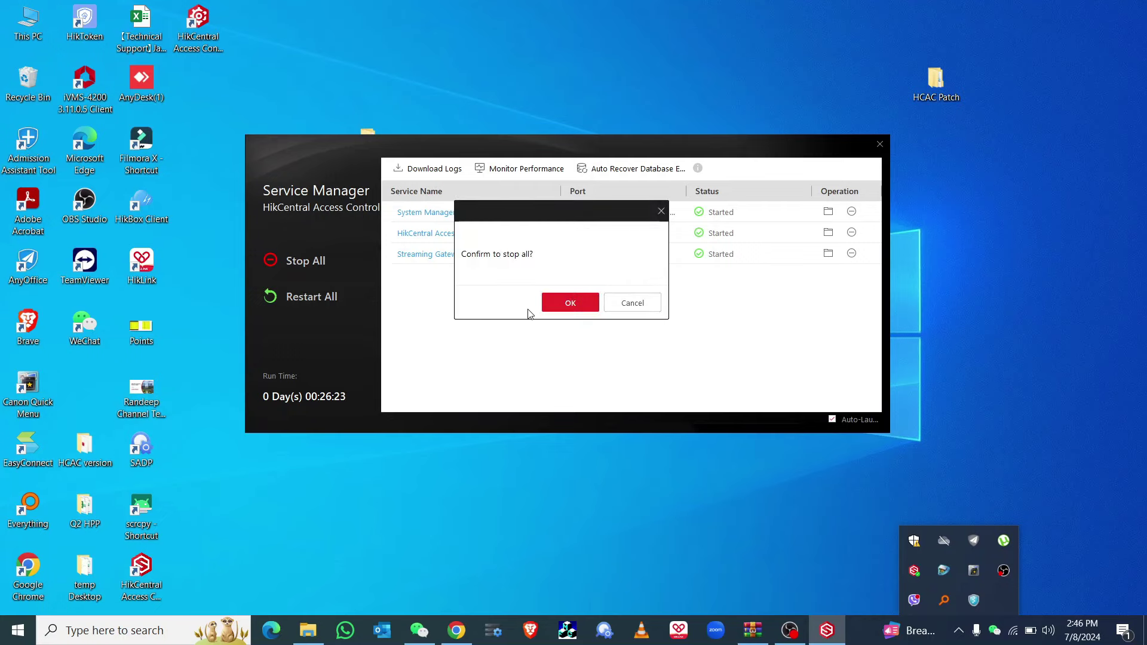
{"action": "left_click", "coordinate": [577, 304]}
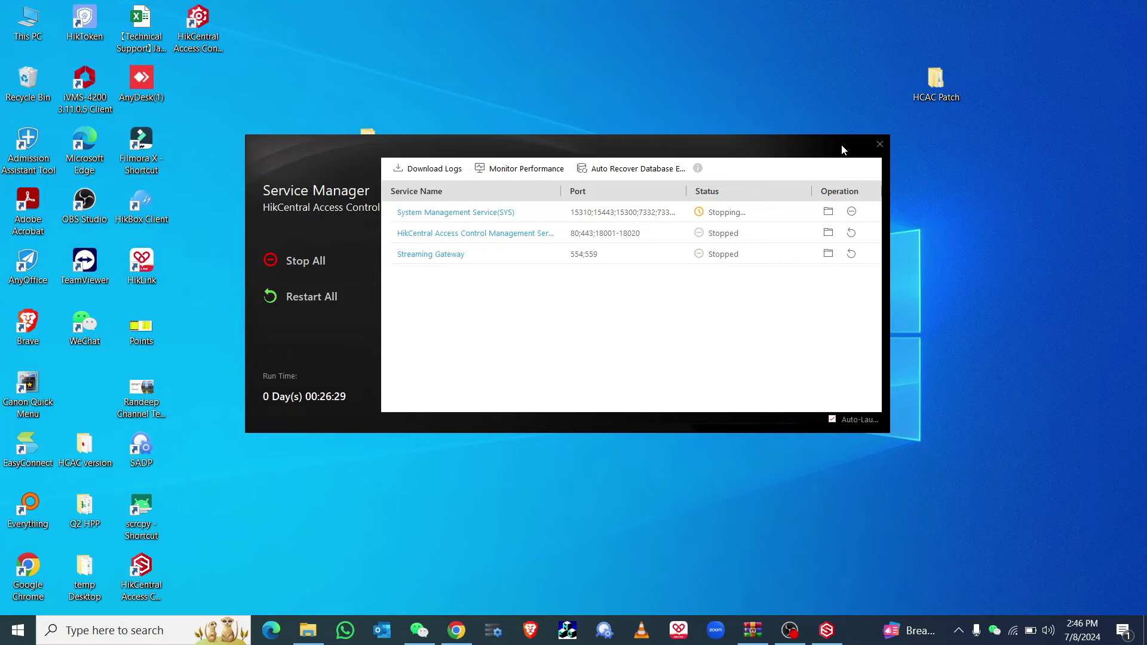
{"action": "left_click_drag", "start_coordinate": [841, 144], "coordinate": [898, 187]}
{"action": "left_click_drag", "start_coordinate": [785, 194], "coordinate": [953, 373]}
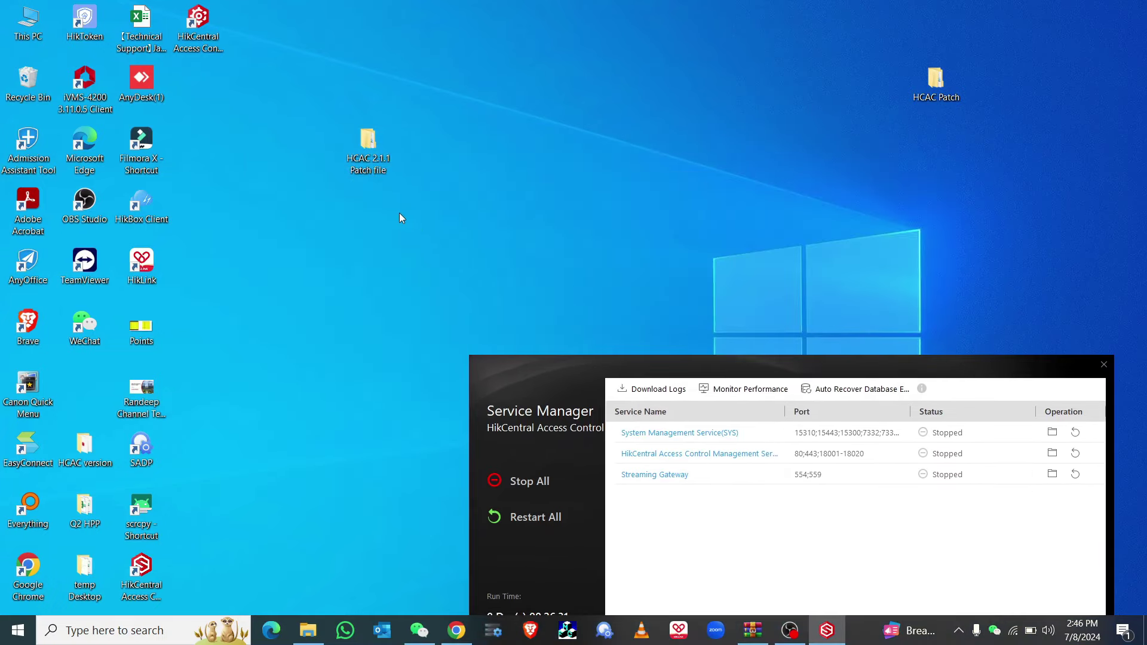
Copy the Attendance and Common folders from HCAC 2.1.1 in the desktop's HCAC 2.1.1 Patch file folder
{"action": "double_click", "coordinate": [375, 154]}
{"action": "double_click", "coordinate": [257, 161]}
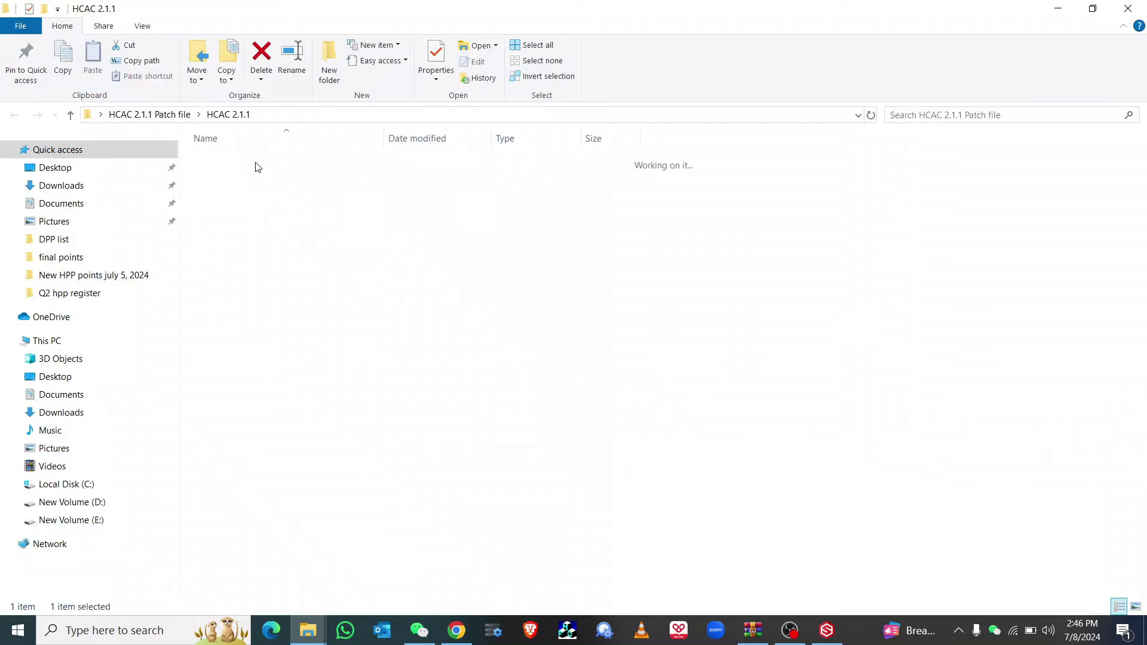
{"action": "left_click", "coordinate": [243, 163]}
{"action": "left_click", "coordinate": [243, 176]}
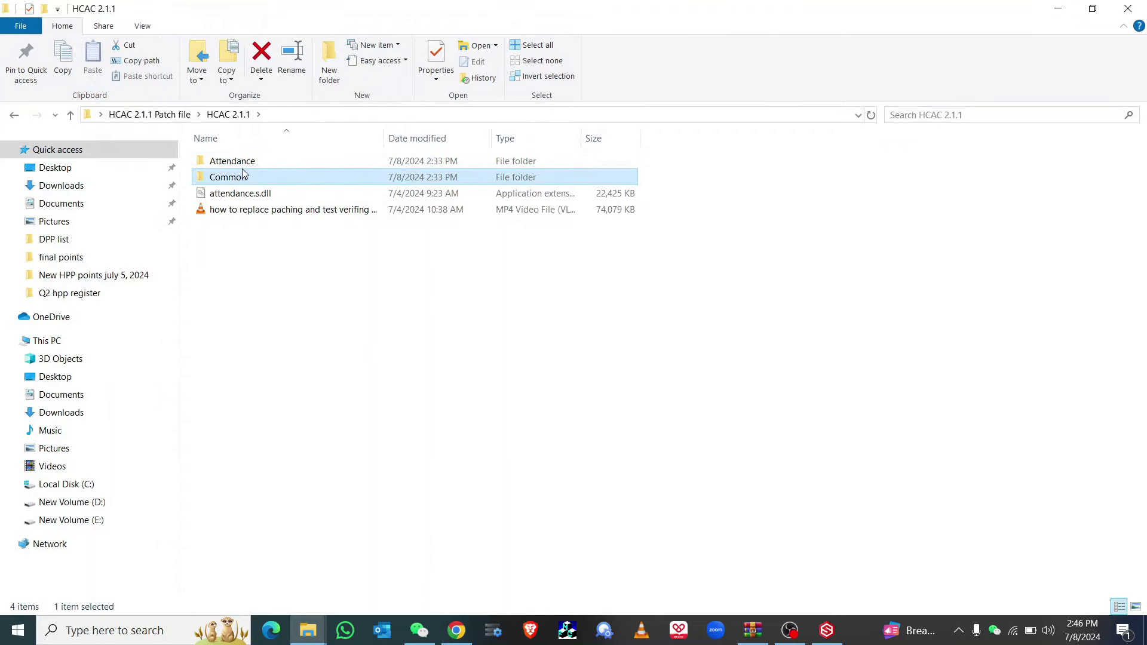
{"action": "left_click", "coordinate": [248, 162]}
{"action": "left_click", "coordinate": [246, 177], "text": "ctrl"}
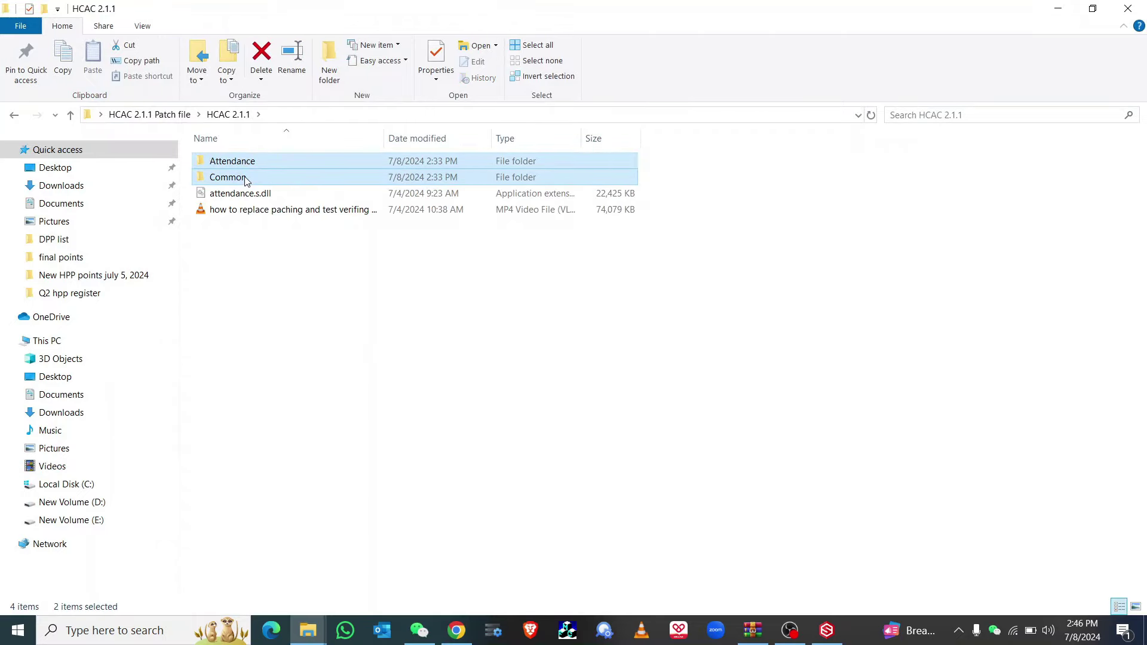
{"action": "right_click", "coordinate": [245, 176]}
{"action": "left_click", "coordinate": [280, 422]}
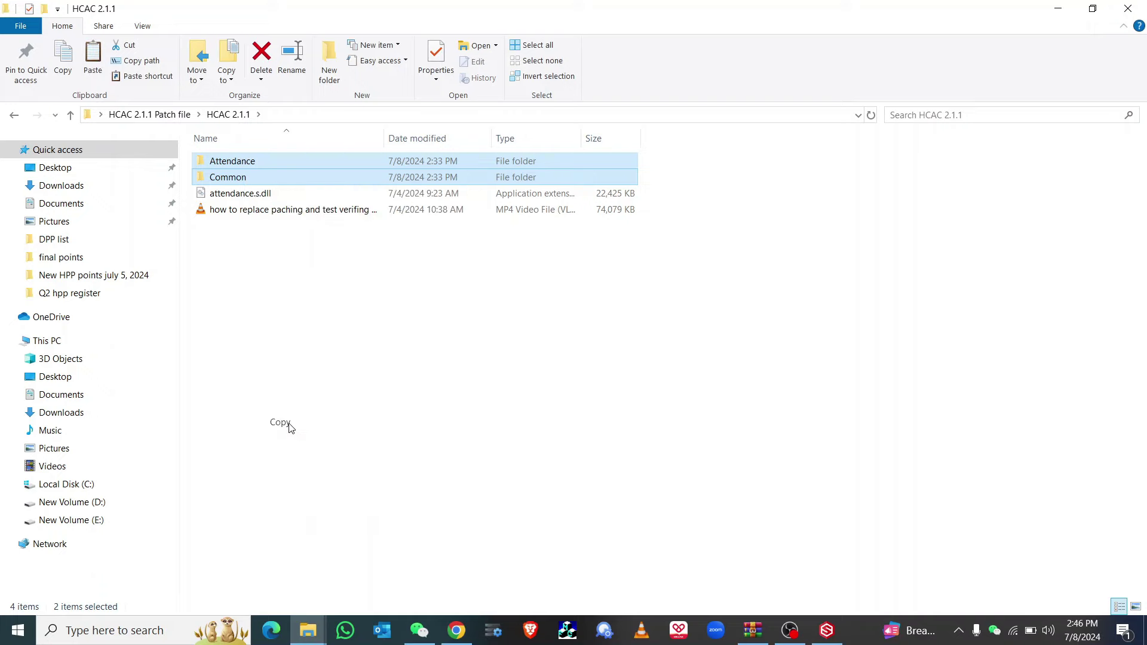
{"action": "left_click", "coordinate": [51, 483]}
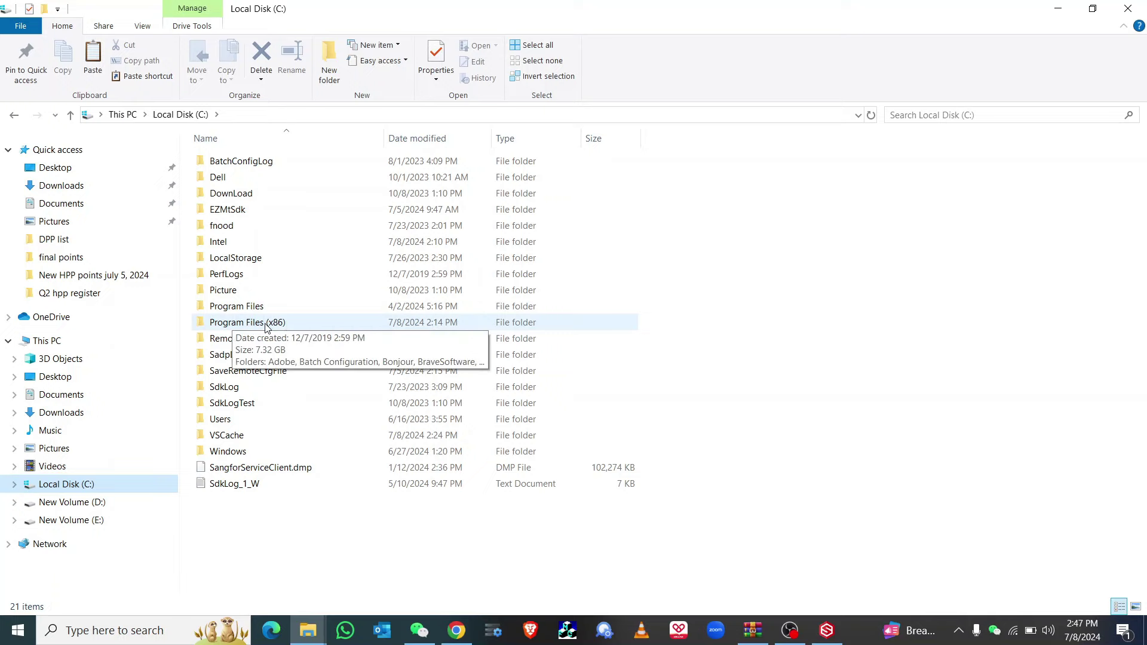
{"action": "double_click", "coordinate": [282, 325]}
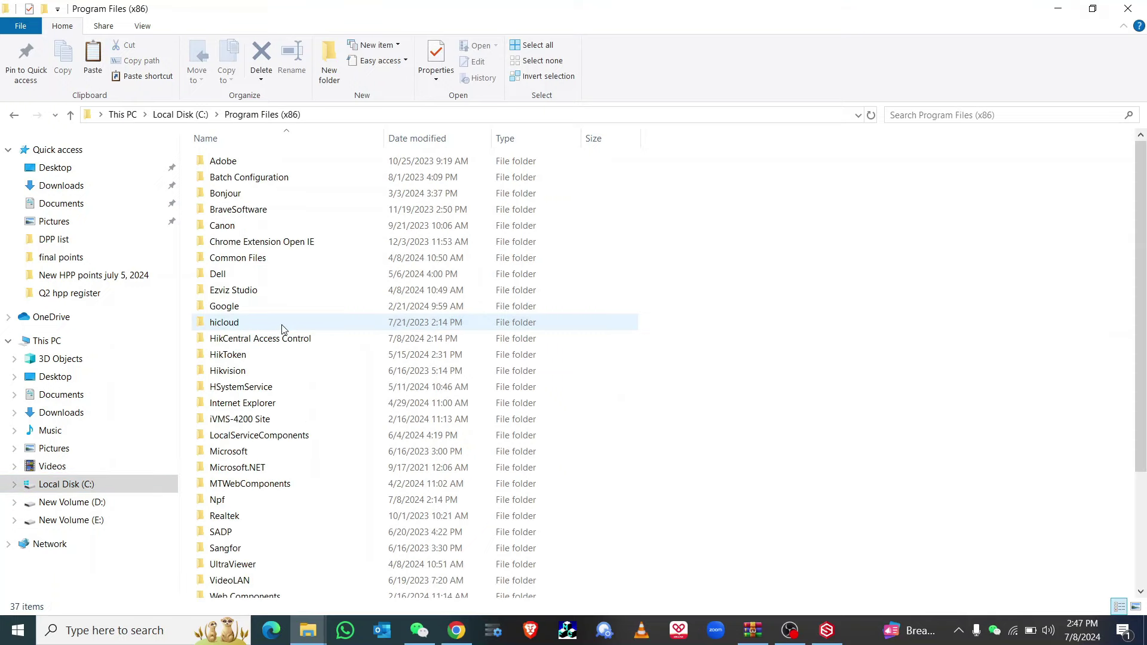
{"action": "double_click", "coordinate": [298, 341]}
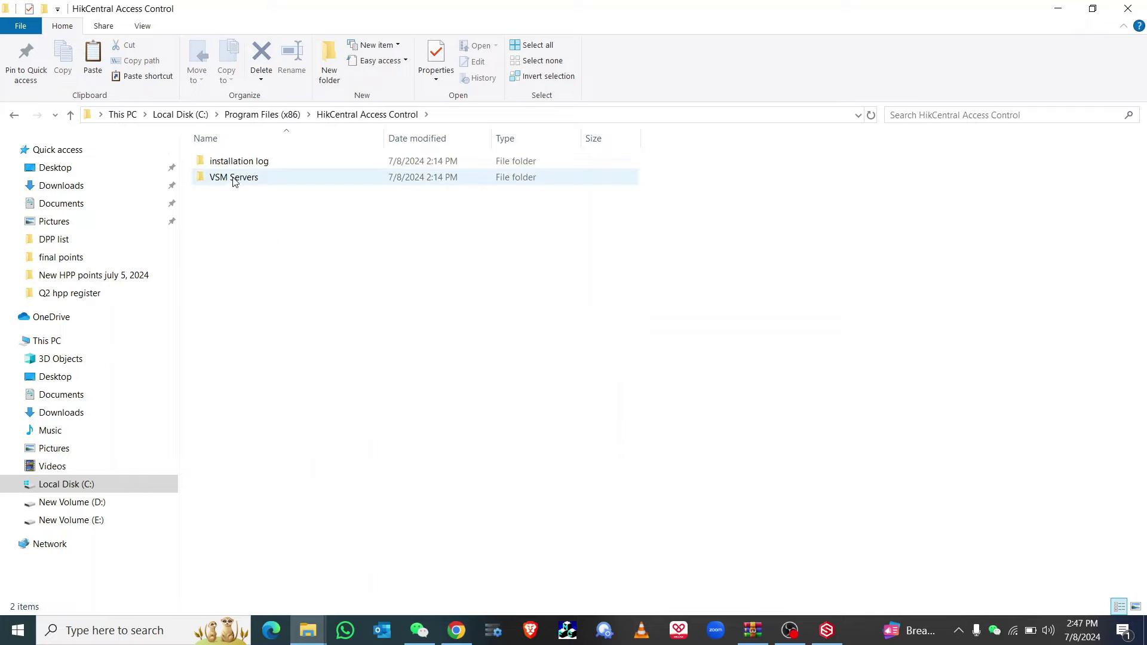
{"action": "mouse_move", "coordinate": [241, 183]}
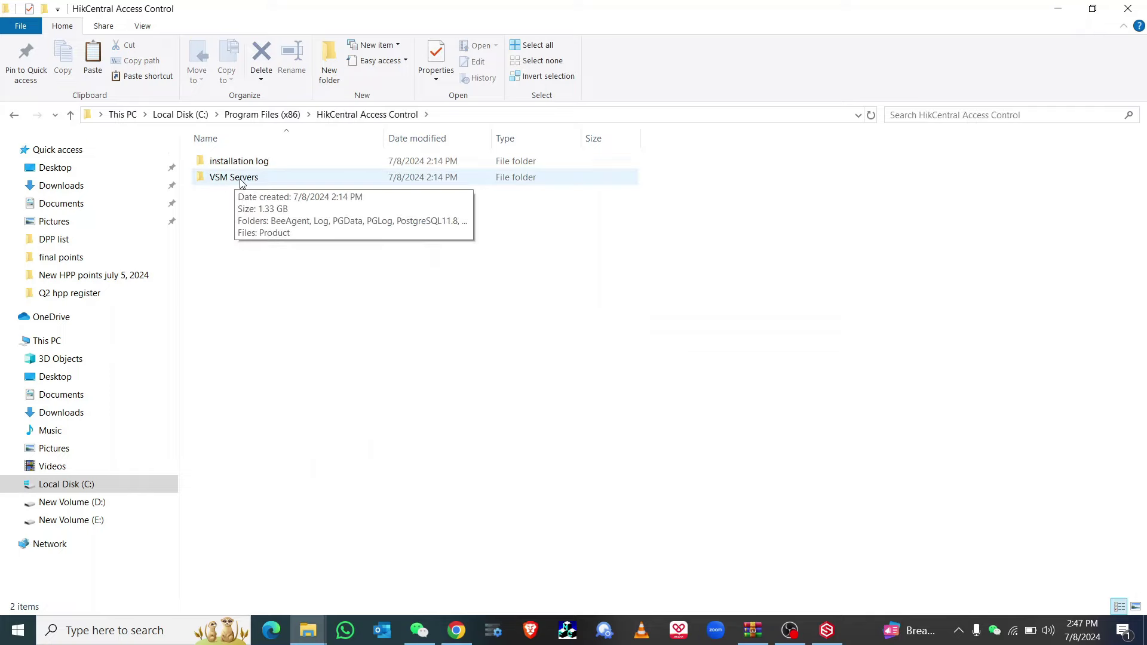
{"action": "double_click", "coordinate": [241, 179]}
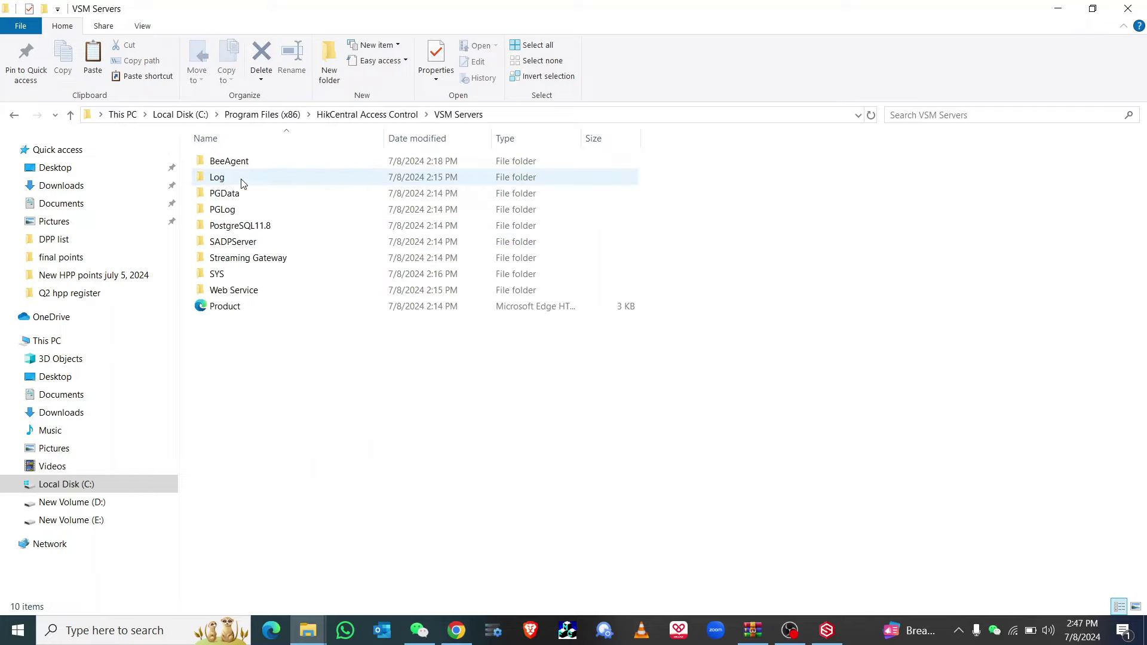
{"action": "double_click", "coordinate": [230, 291]}
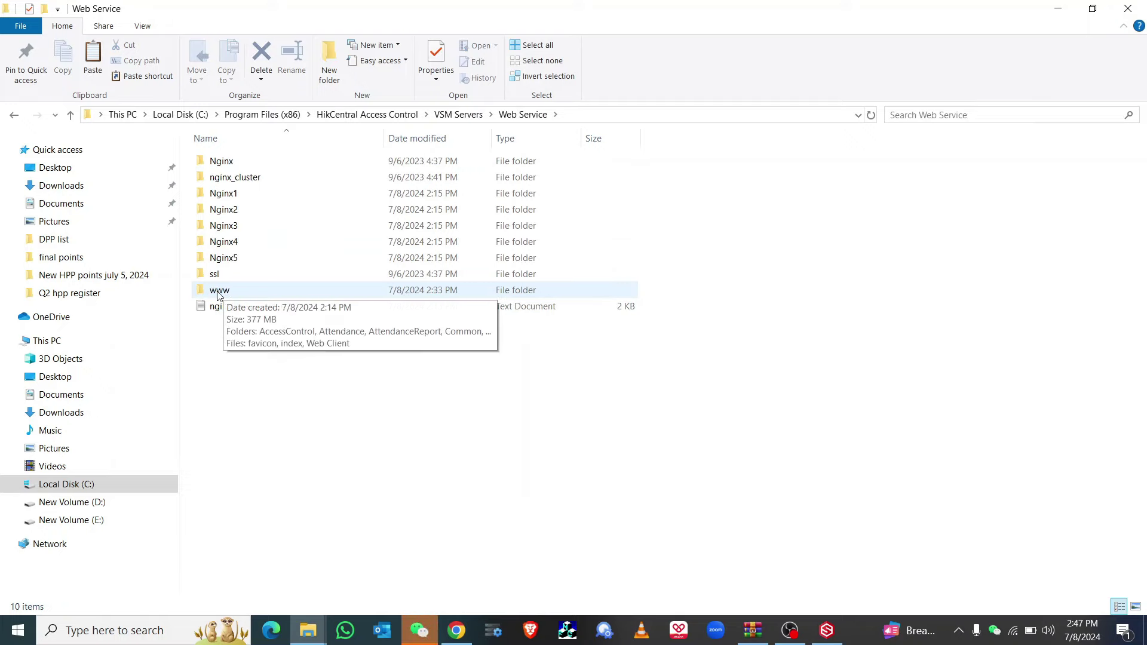
{"action": "double_click", "coordinate": [230, 293]}
Paste the copied Attendance and Common folders into www, replacing the files in the destination
{"action": "right_click", "coordinate": [665, 300]}
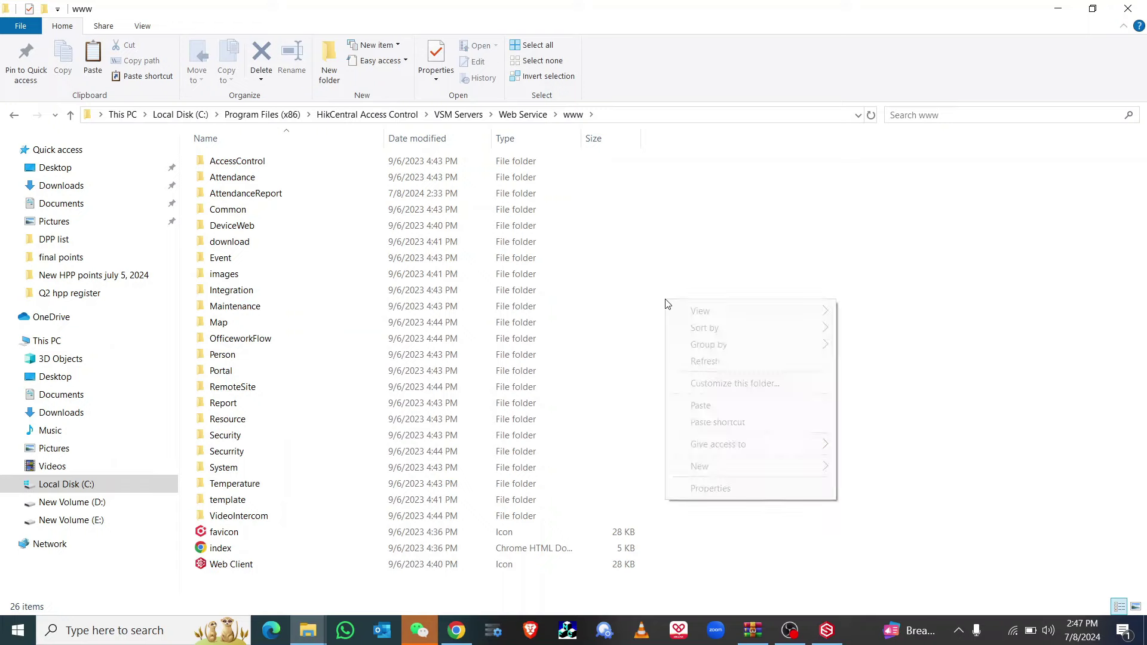
{"action": "left_click", "coordinate": [707, 411]}
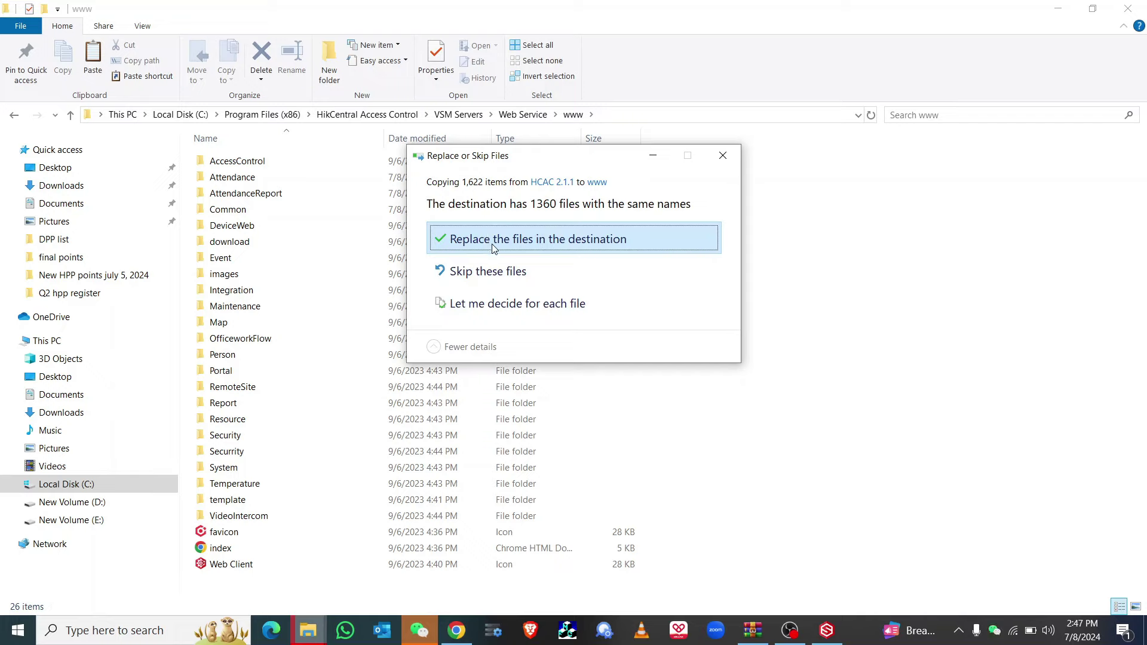
{"action": "left_click", "coordinate": [493, 247]}
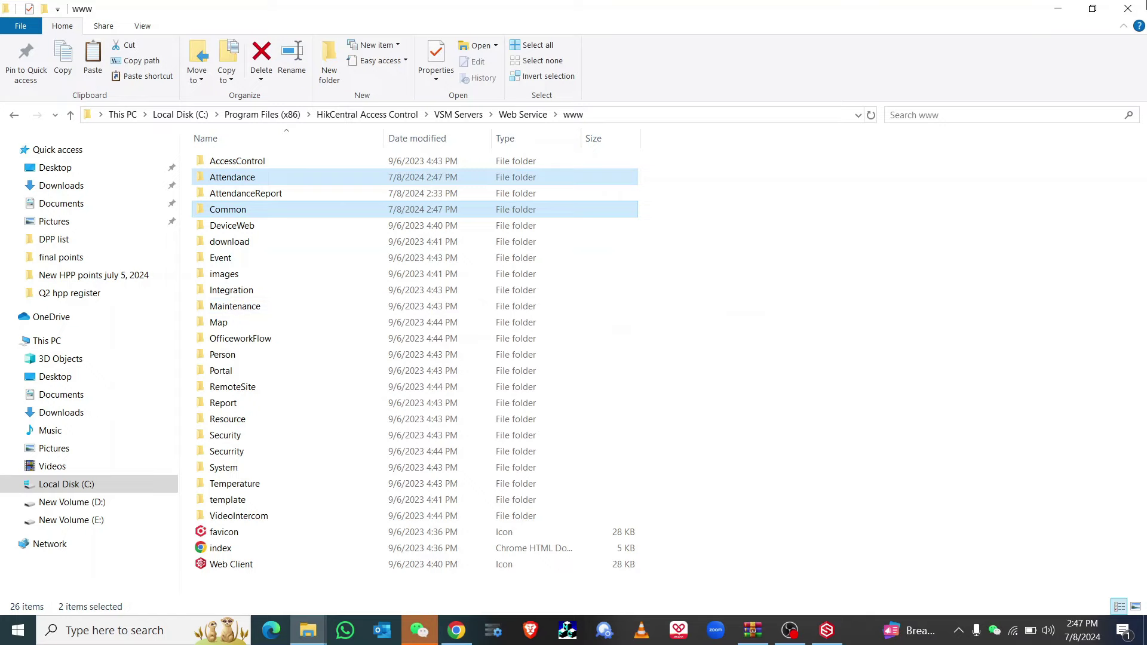
Copy attendance.s.dll from HCAC 2.1.1 in the desktop's HCAC 2.1.1 Patch file folder
{"action": "left_click", "coordinate": [1058, 8]}
{"action": "double_click", "coordinate": [358, 142]}
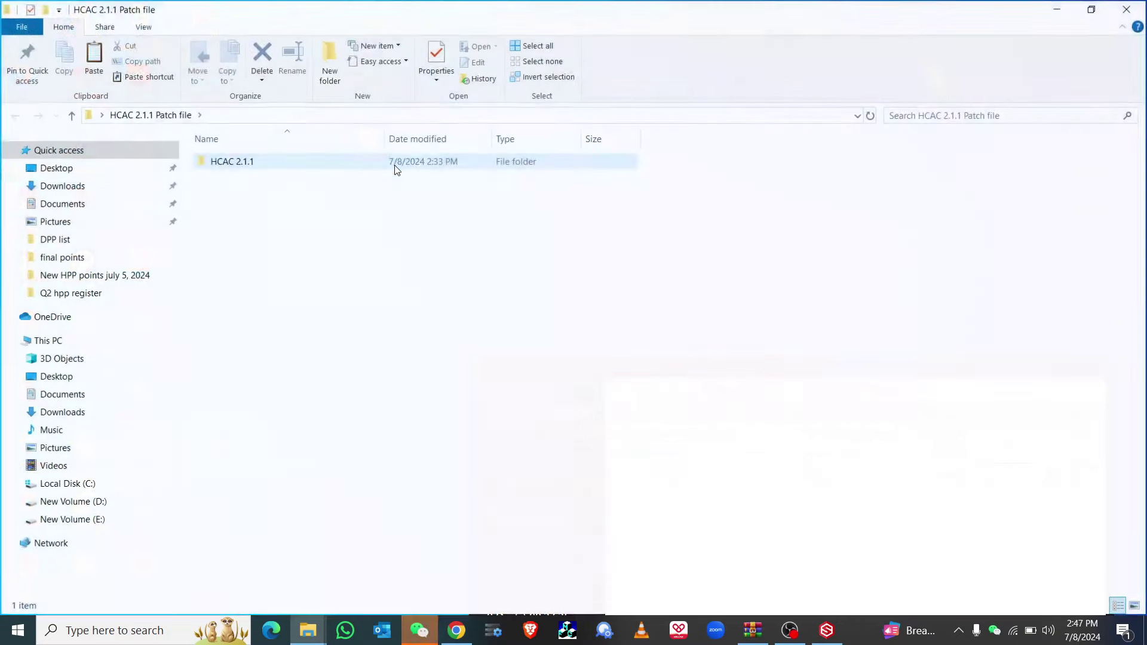
{"action": "double_click", "coordinate": [277, 159]}
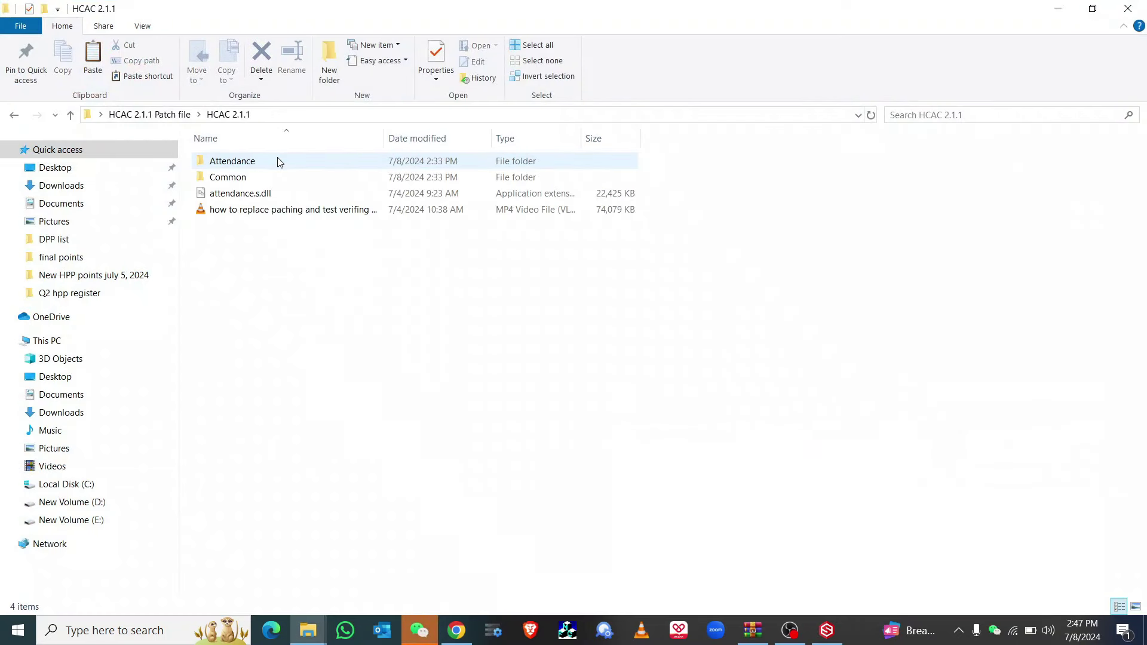
{"action": "left_click", "coordinate": [263, 197]}
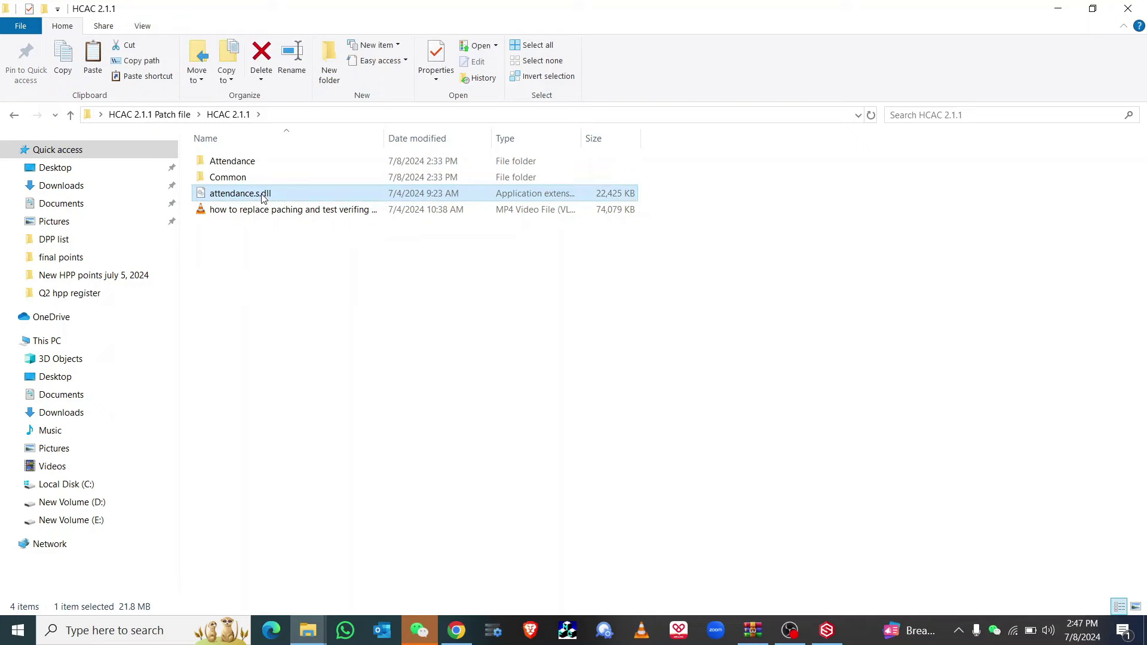
{"action": "right_click", "coordinate": [261, 194]}
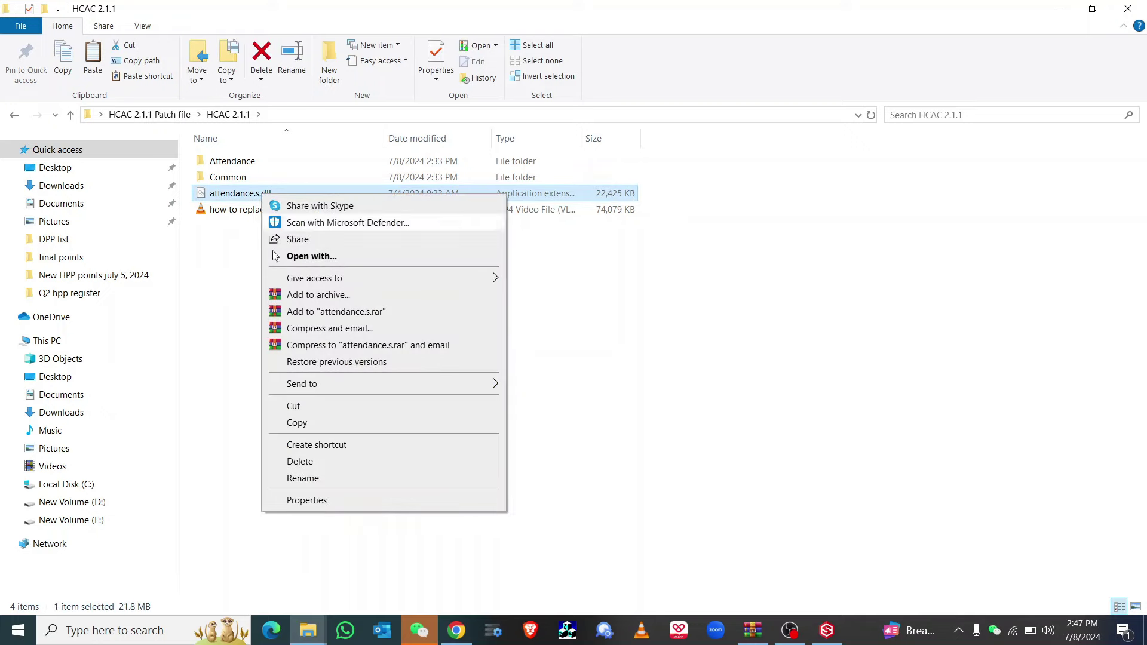
{"action": "left_click", "coordinate": [304, 429]}
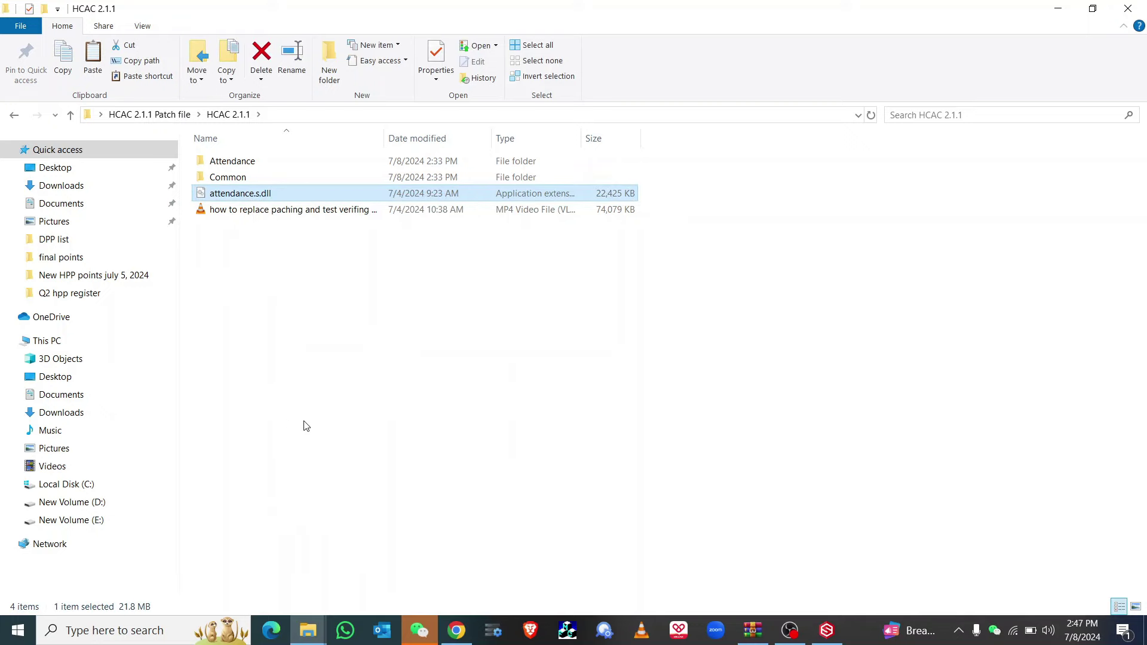
Open the folder C:\Program Files (x86)\HikCentral Access Control\VSM Servers\SYS
{"action": "left_click", "coordinate": [67, 487]}
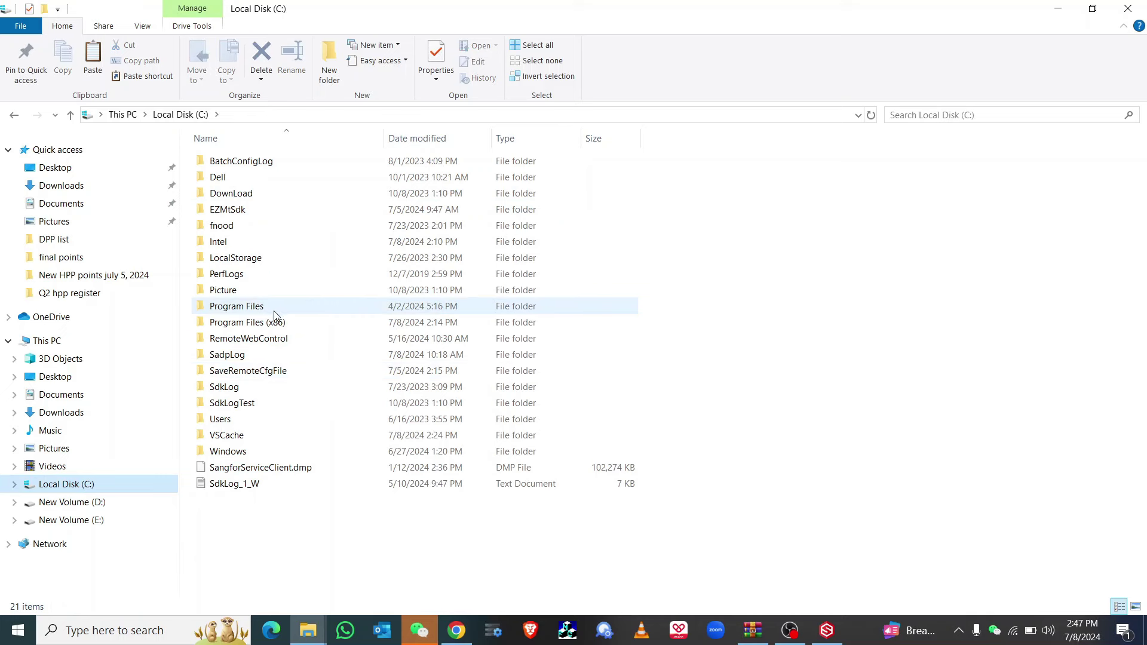
{"action": "double_click", "coordinate": [261, 328]}
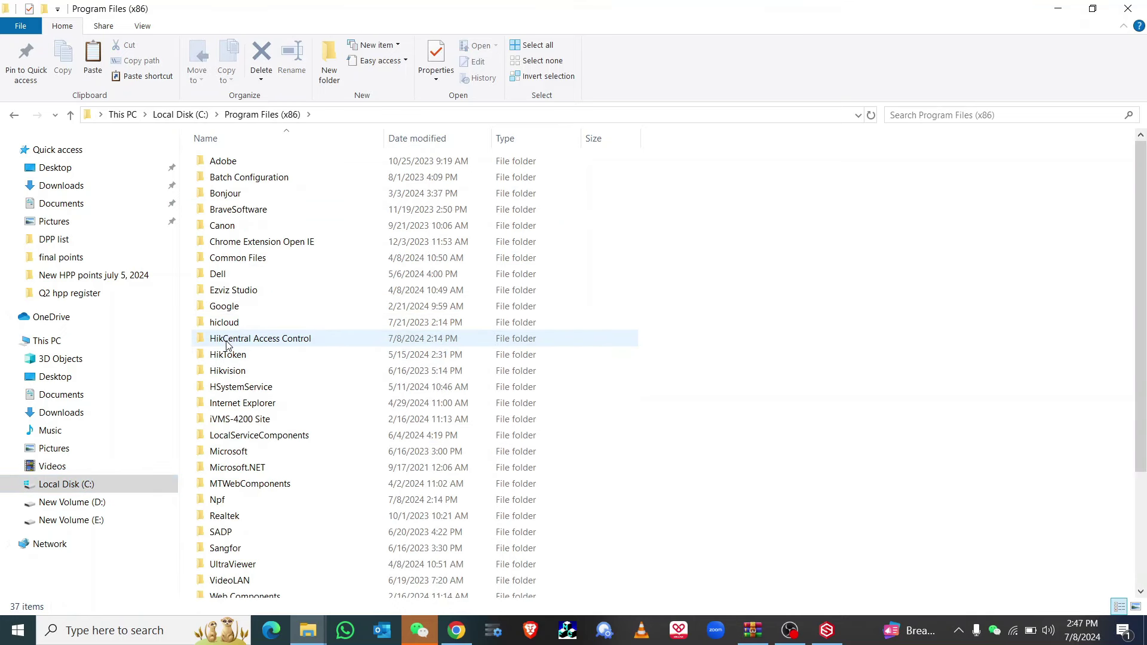
{"action": "double_click", "coordinate": [282, 345]}
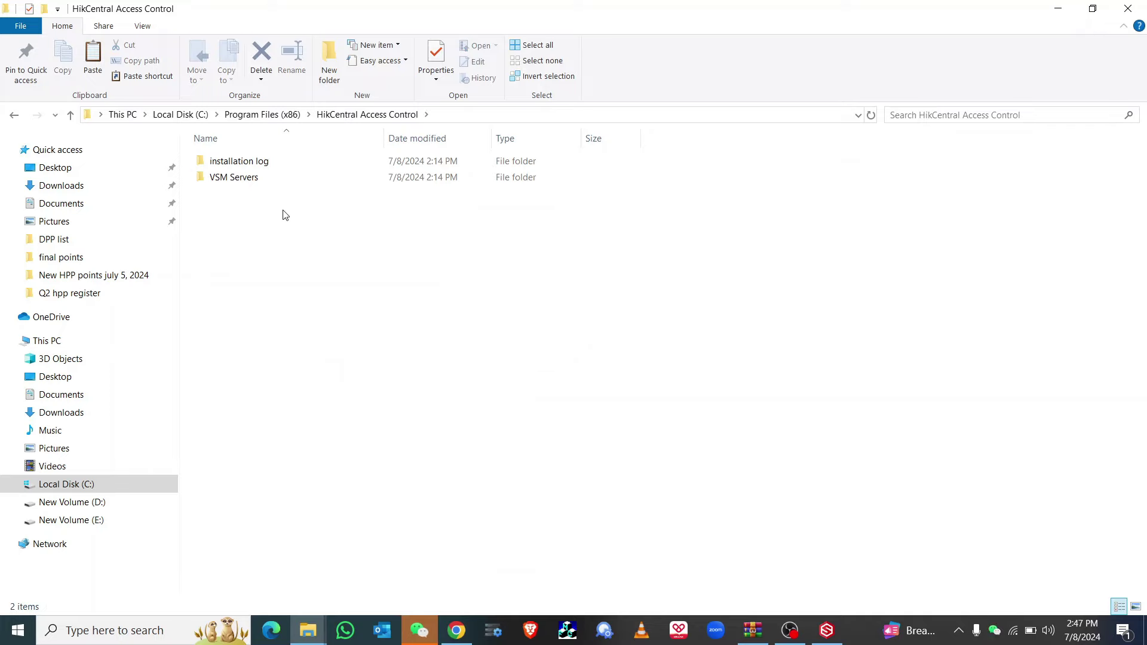
{"action": "double_click", "coordinate": [248, 178]}
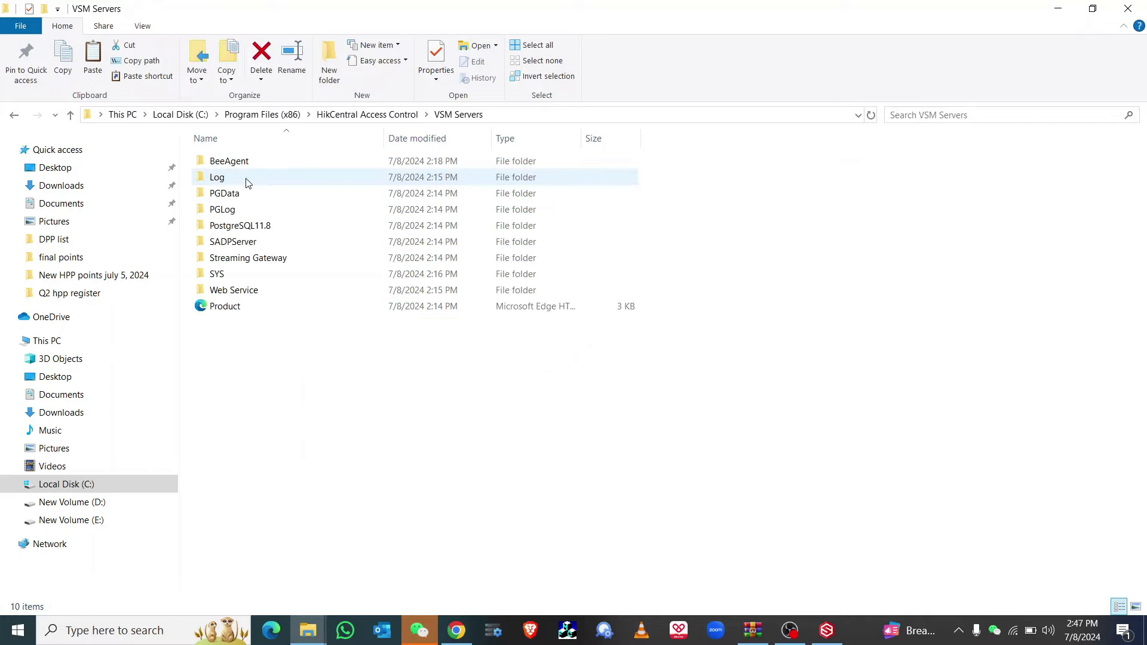
{"action": "left_click", "coordinate": [226, 276]}
{"action": "key", "text": "ctrl+c"}
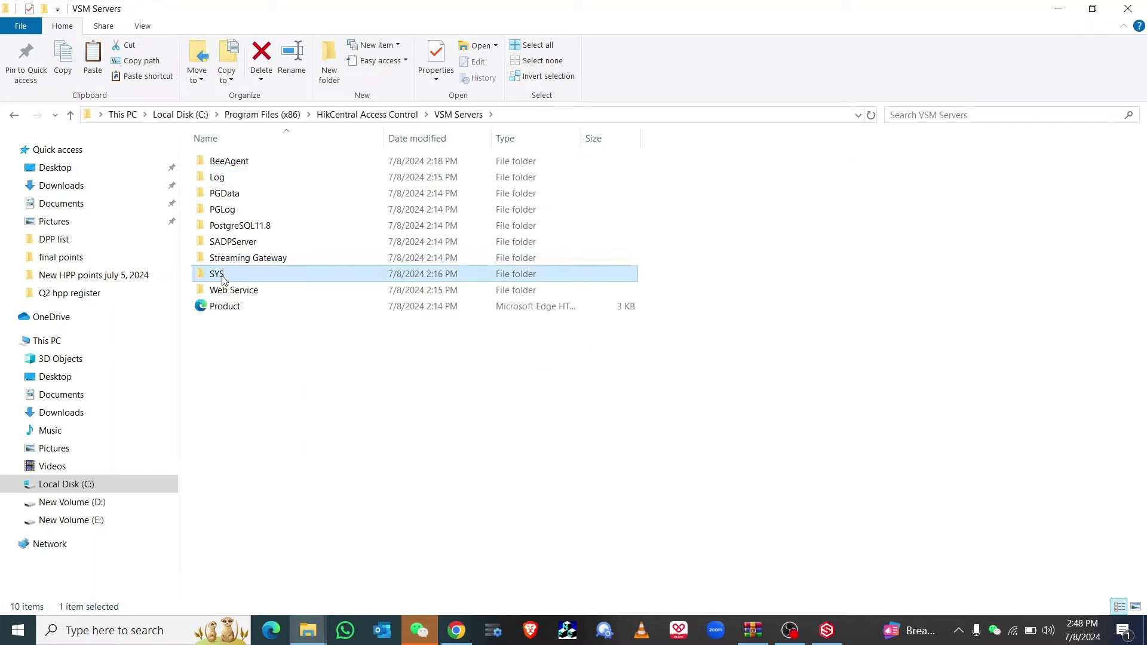
{"action": "double_click", "coordinate": [221, 275]}
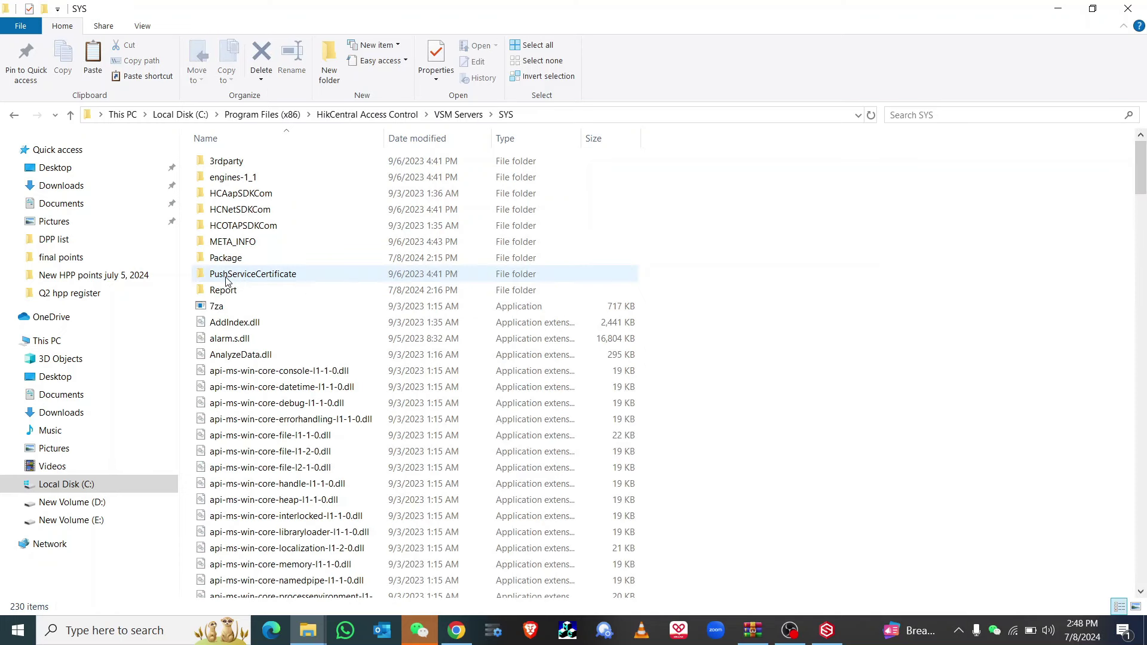
Paste attendance.s.dll into SYS, replacing the file in the destination, and close the folder and Service Manager windows
{"action": "right_click", "coordinate": [718, 226]}
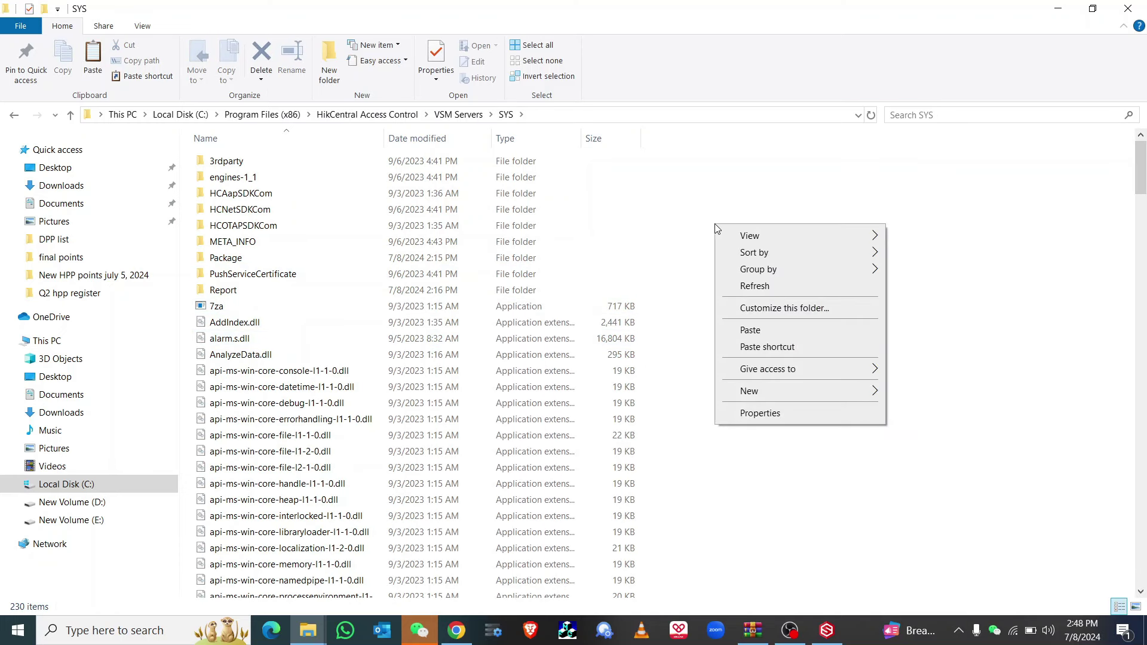
{"action": "left_click", "coordinate": [750, 330]}
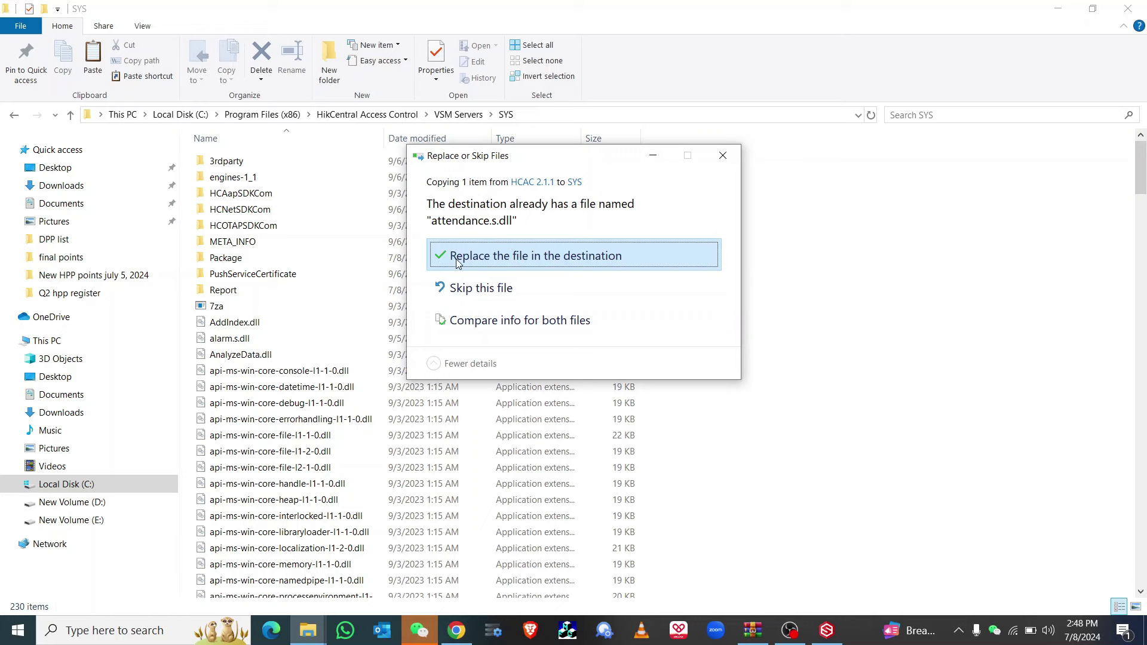
{"action": "left_click", "coordinate": [496, 260]}
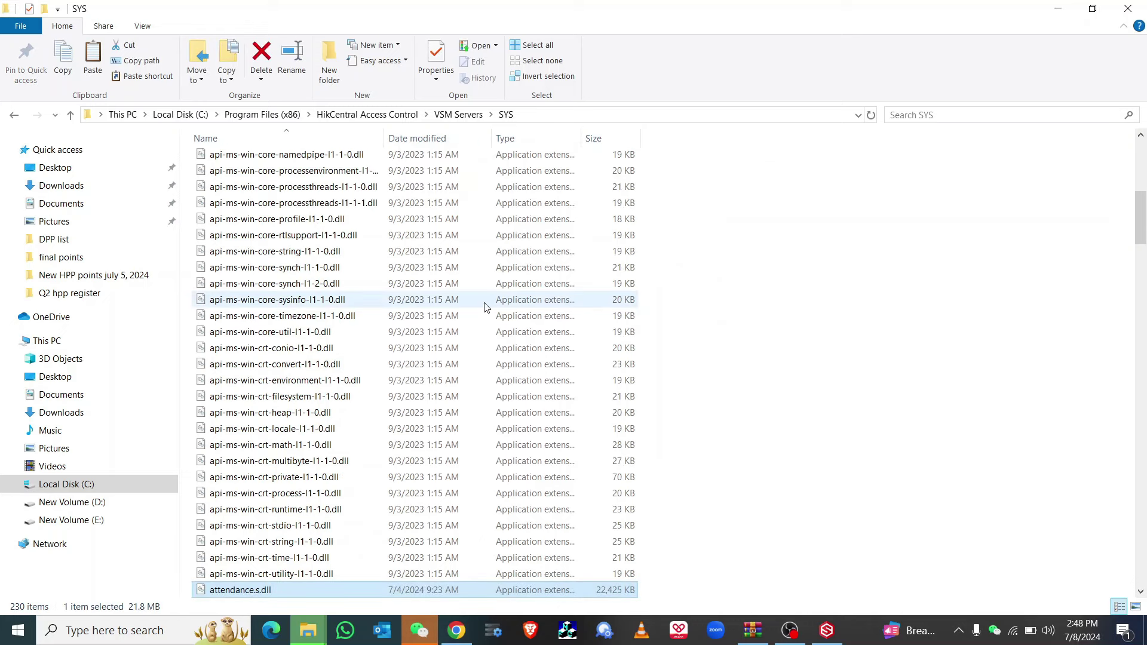
{"action": "left_click", "coordinate": [1127, 8]}
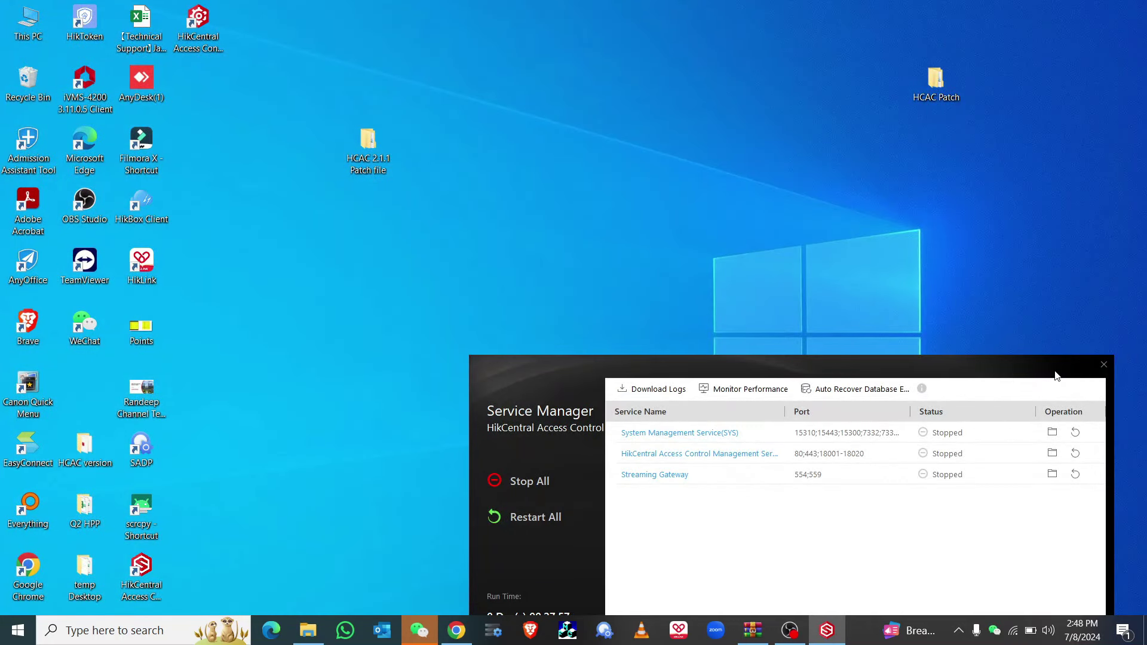
{"action": "left_click", "coordinate": [1104, 365]}
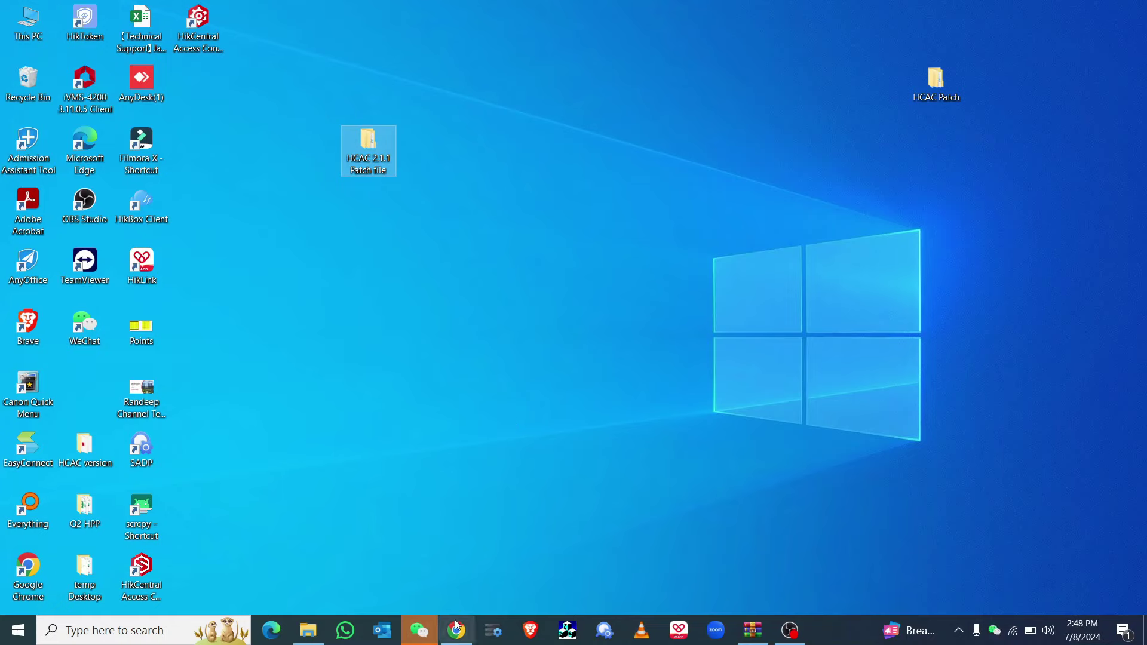
Switch to Chrome and open its browsing history page
{"action": "left_click", "coordinate": [208, 37]}
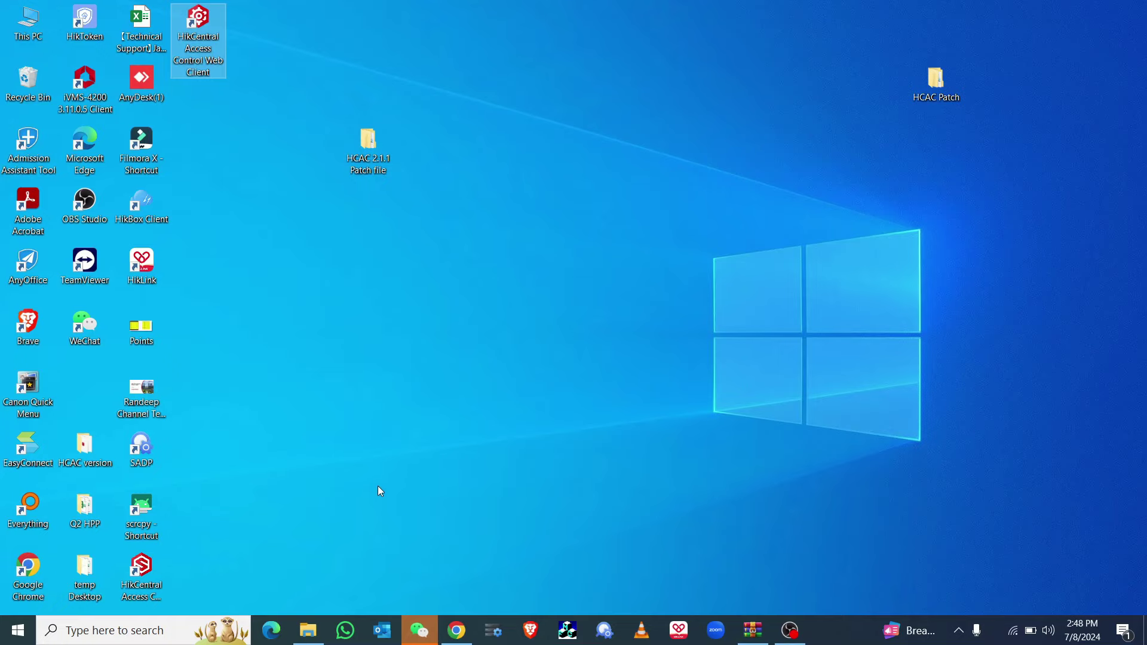
{"action": "left_click", "coordinate": [456, 632]}
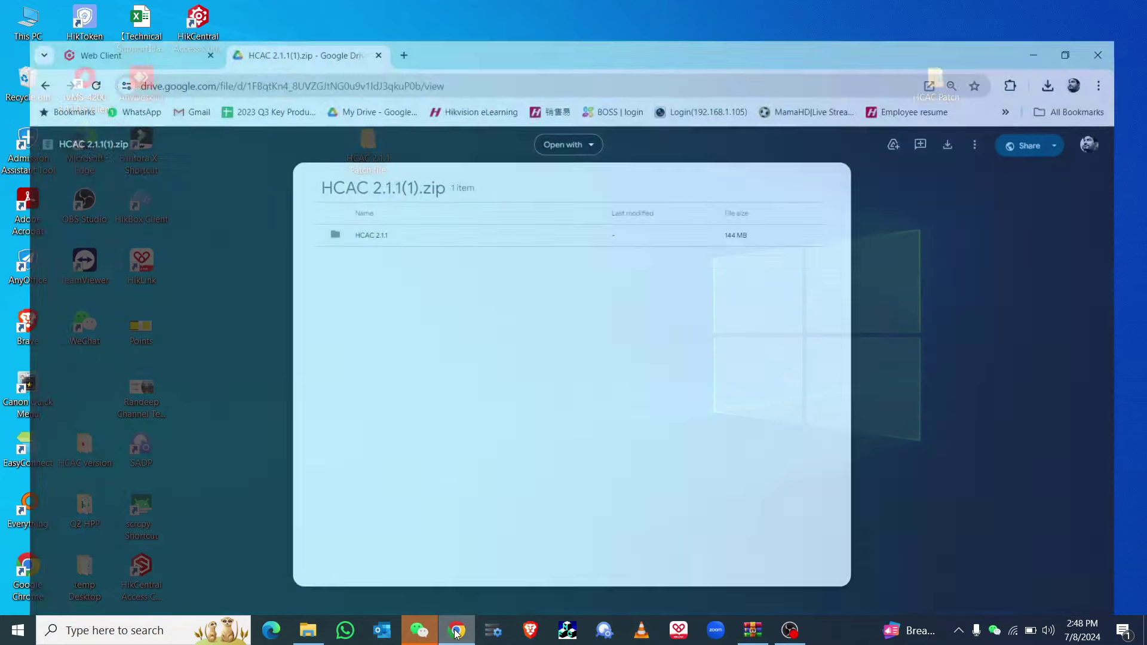
{"action": "left_click", "coordinate": [95, 6]}
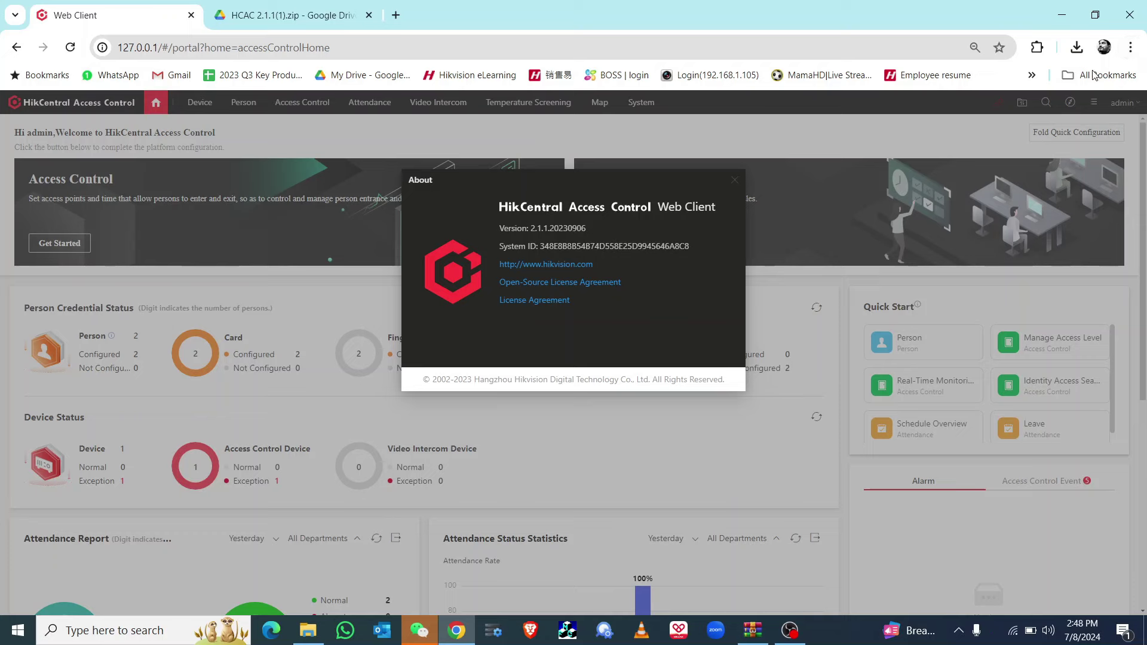
{"action": "left_click", "coordinate": [1131, 51]}
{"action": "mouse_move", "coordinate": [963, 210]}
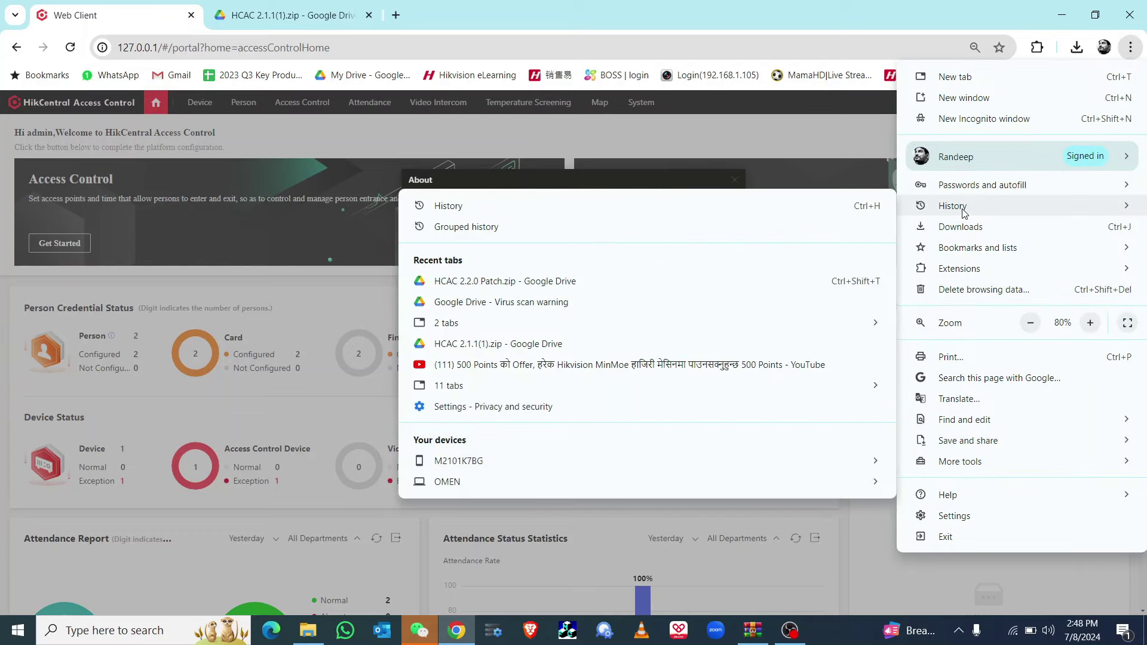
{"action": "left_click", "coordinate": [504, 209]}
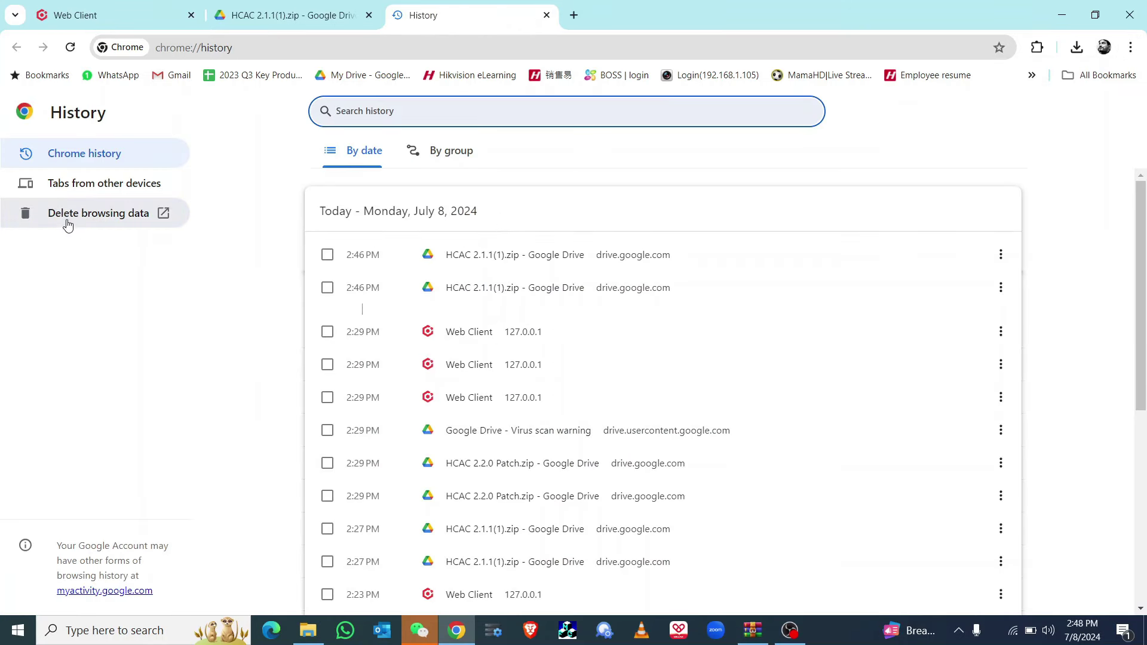
Delete Chrome's browsing history, cookies and cached files for the time range All time, and close the browser
{"action": "left_click", "coordinate": [94, 221]}
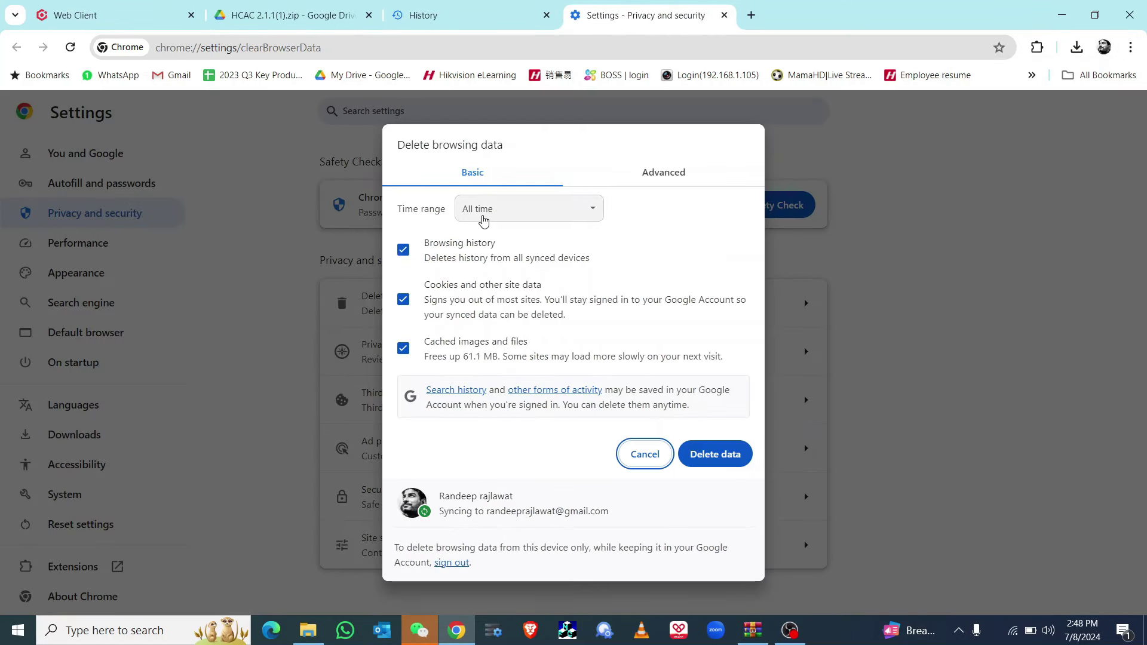
{"action": "left_click", "coordinate": [499, 222]}
{"action": "left_click", "coordinate": [481, 281]}
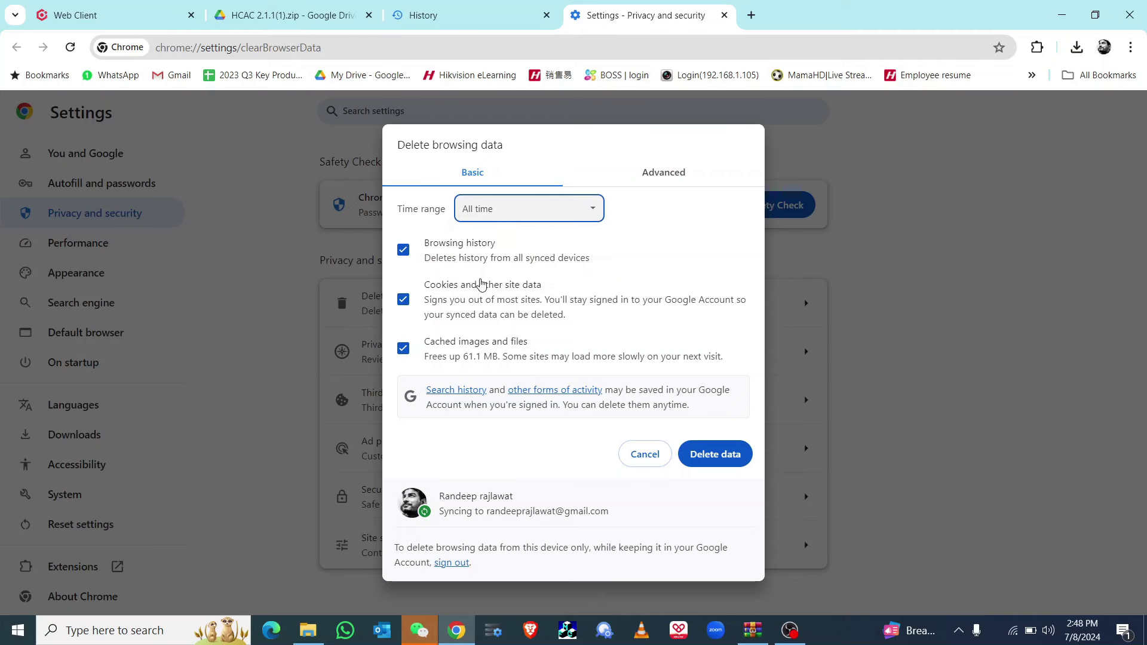
{"action": "left_click", "coordinate": [716, 456]}
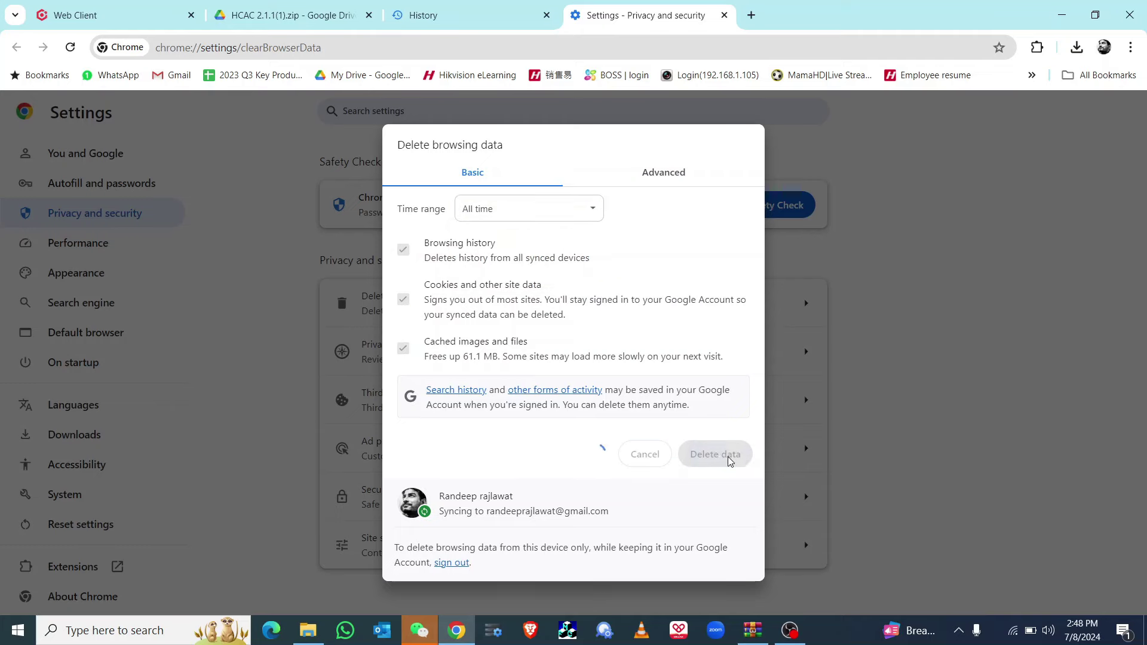
{"action": "left_click", "coordinate": [1130, 14]}
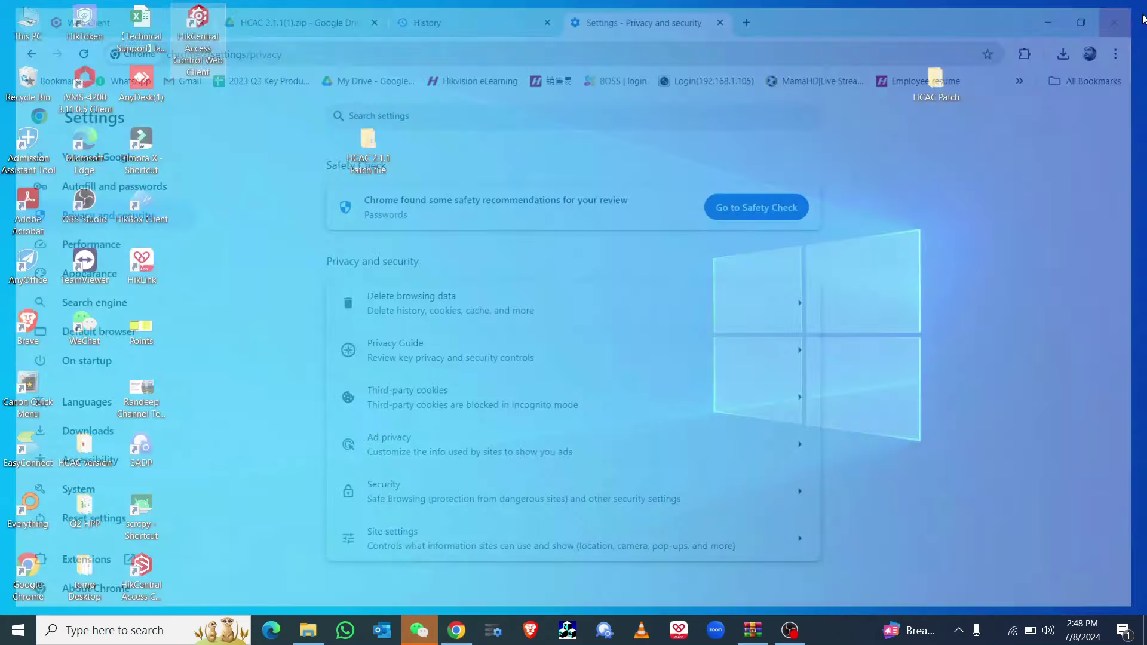
Reopen the HikCentral Access Control Service Manager, restart all services and move its window to the middle of the desktop
{"action": "left_click", "coordinate": [959, 630]}
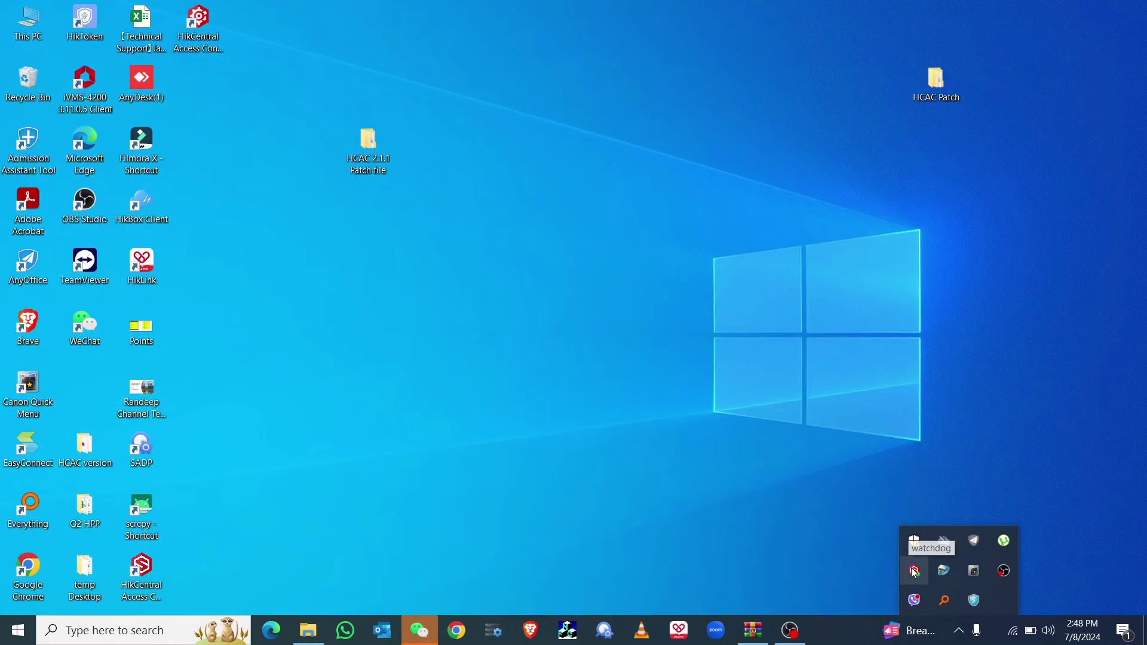
{"action": "left_click", "coordinate": [915, 572]}
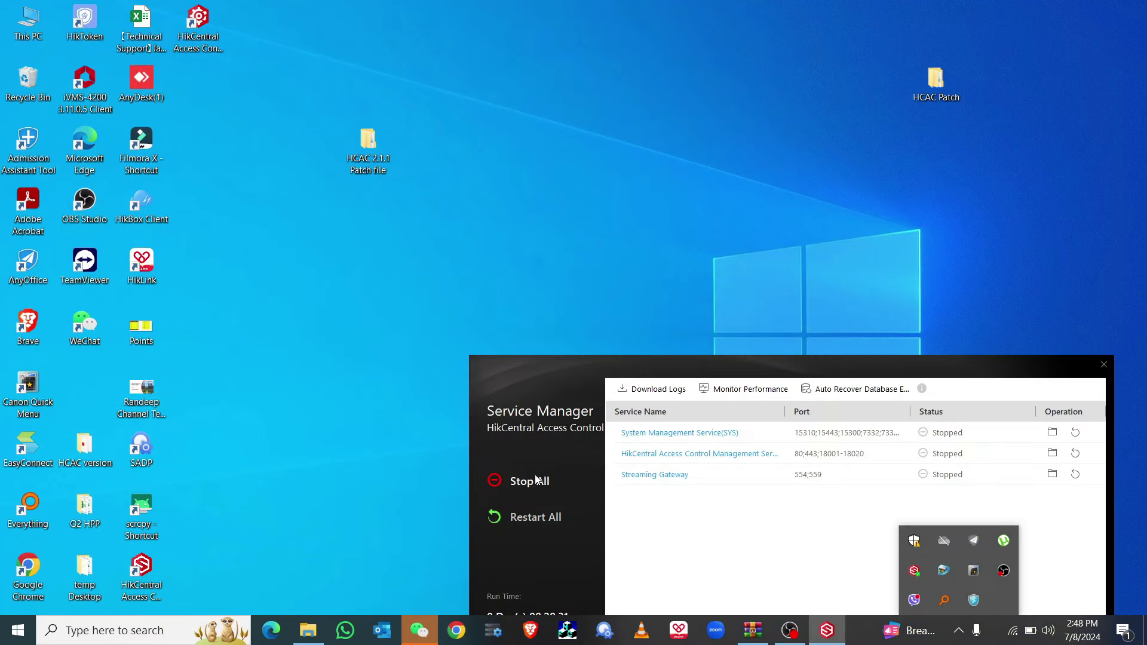
{"action": "left_click", "coordinate": [539, 518]}
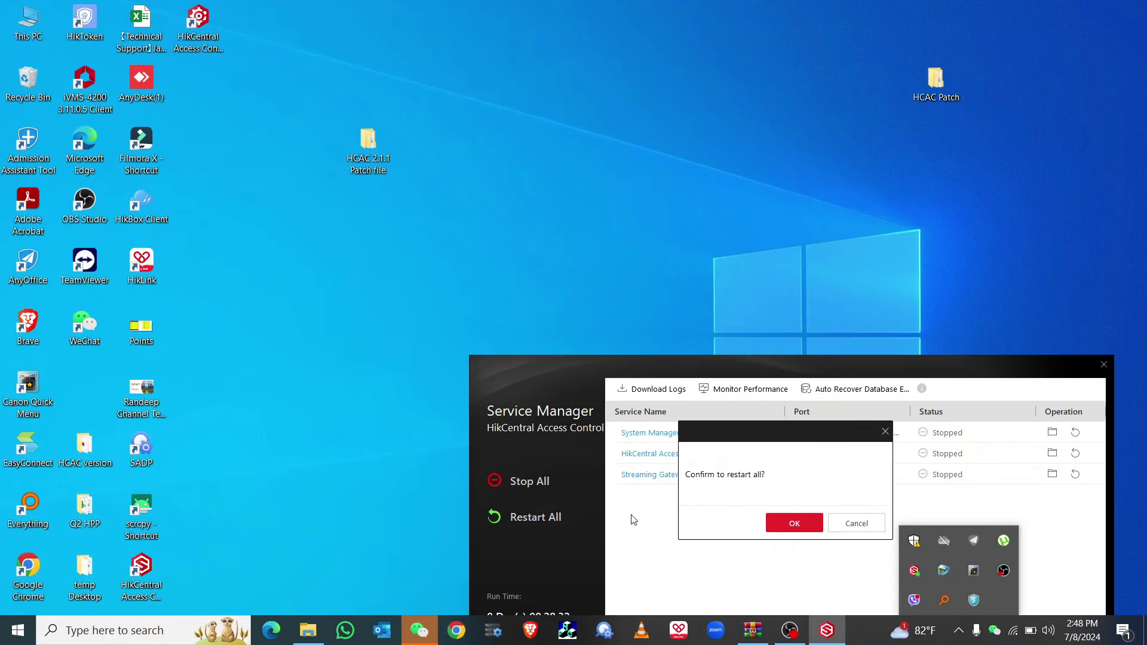
{"action": "left_click", "coordinate": [783, 523]}
{"action": "left_click_drag", "start_coordinate": [825, 382], "coordinate": [651, 135]}
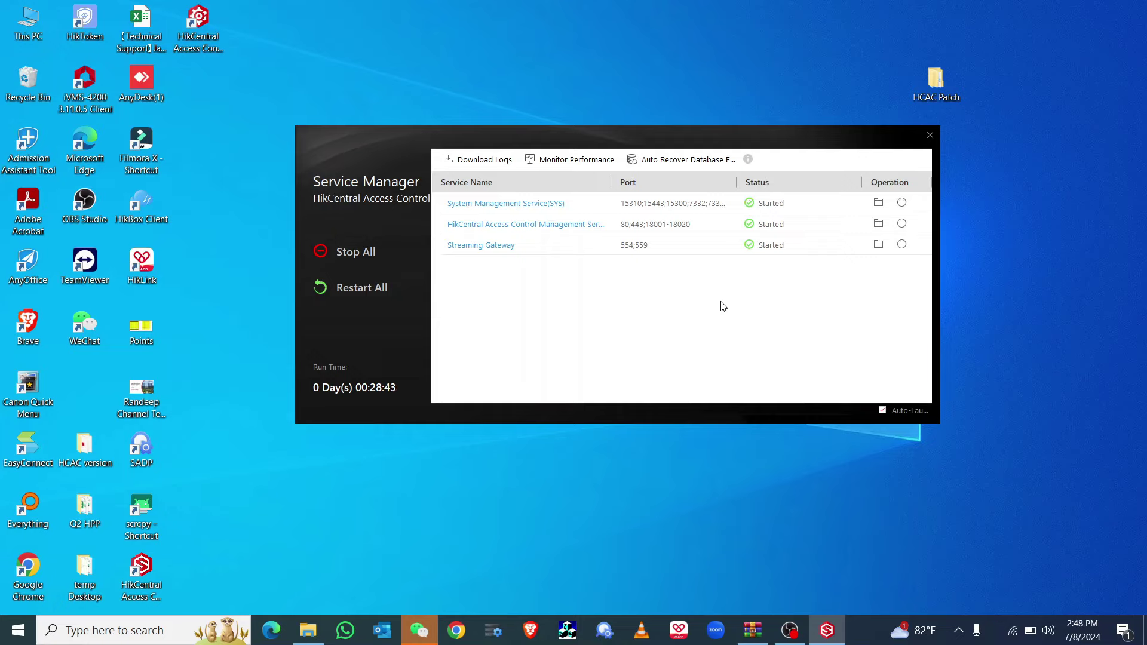
Move the HikCentral Access Control Service Manager desktop shortcut to just below the HCAC Patch folder
{"action": "left_click", "coordinate": [968, 456]}
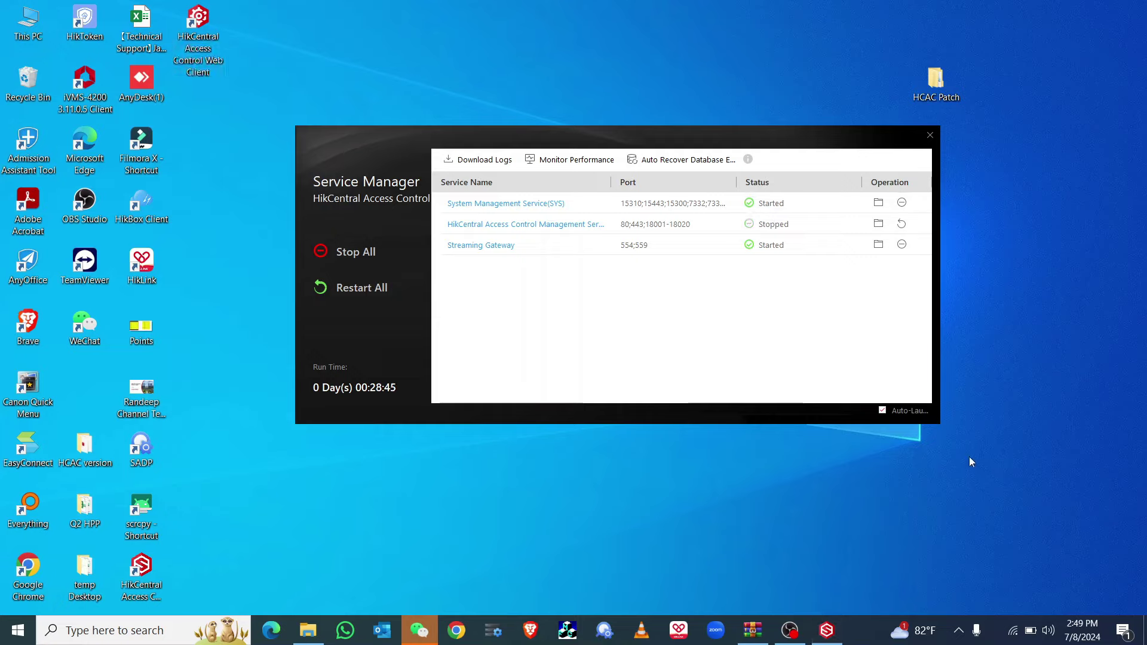
{"action": "left_click", "coordinate": [134, 604]}
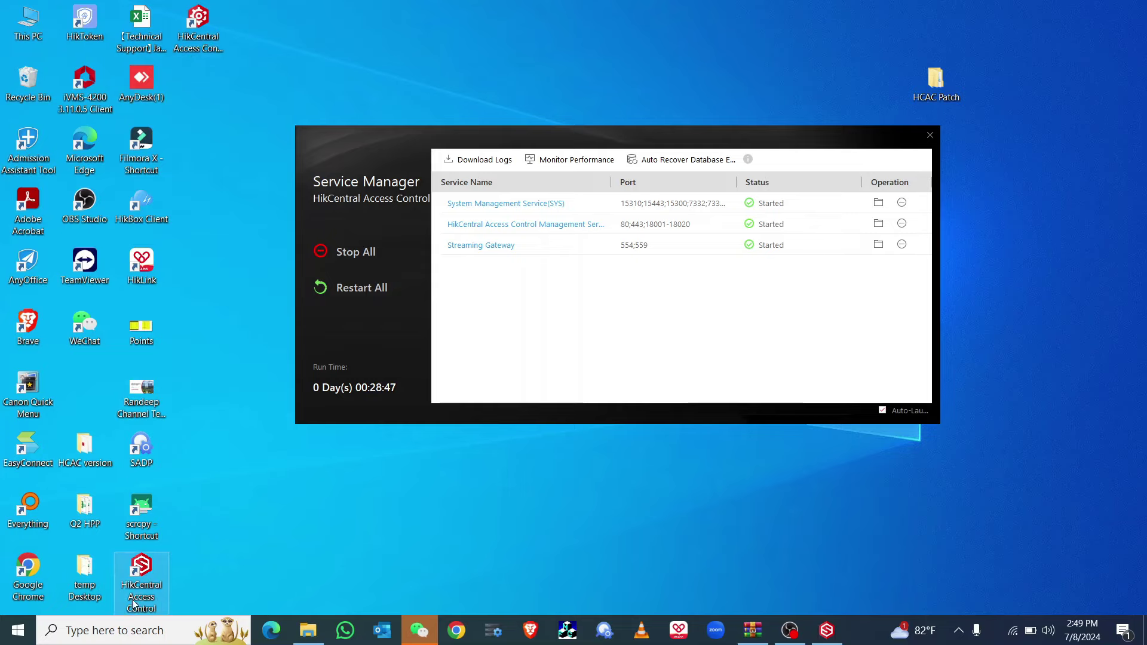
{"action": "left_click_drag", "start_coordinate": [158, 590], "coordinate": [1024, 156]}
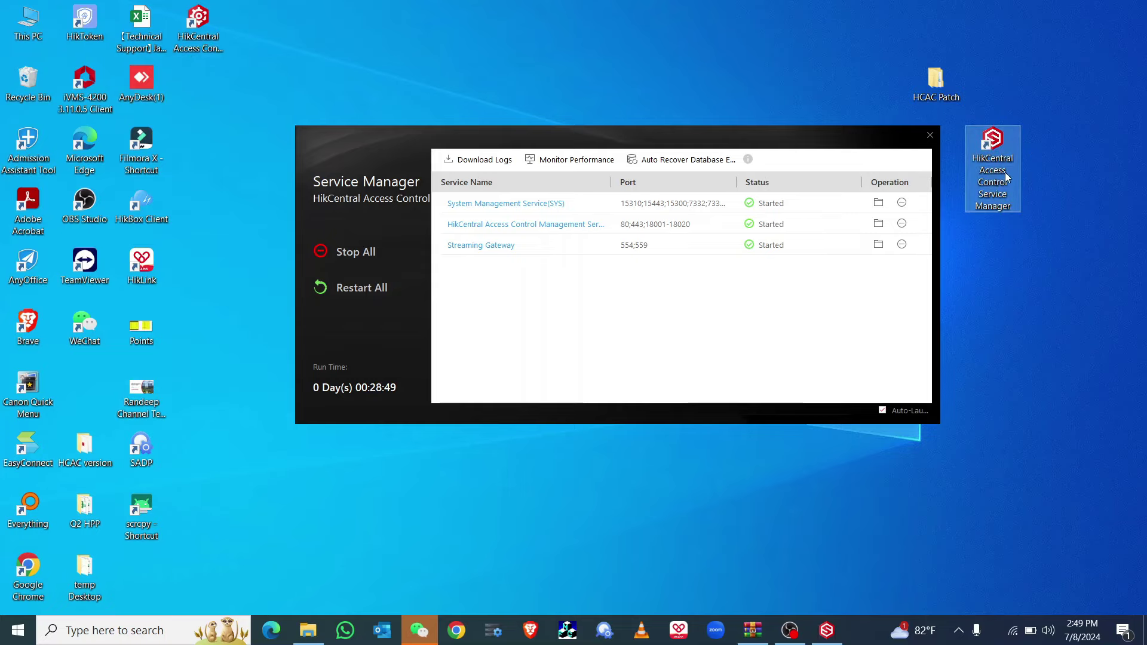
Open the HikCentral Access Control Web Client from the desktop and log in as admin with the account password
{"action": "left_click", "coordinate": [196, 66]}
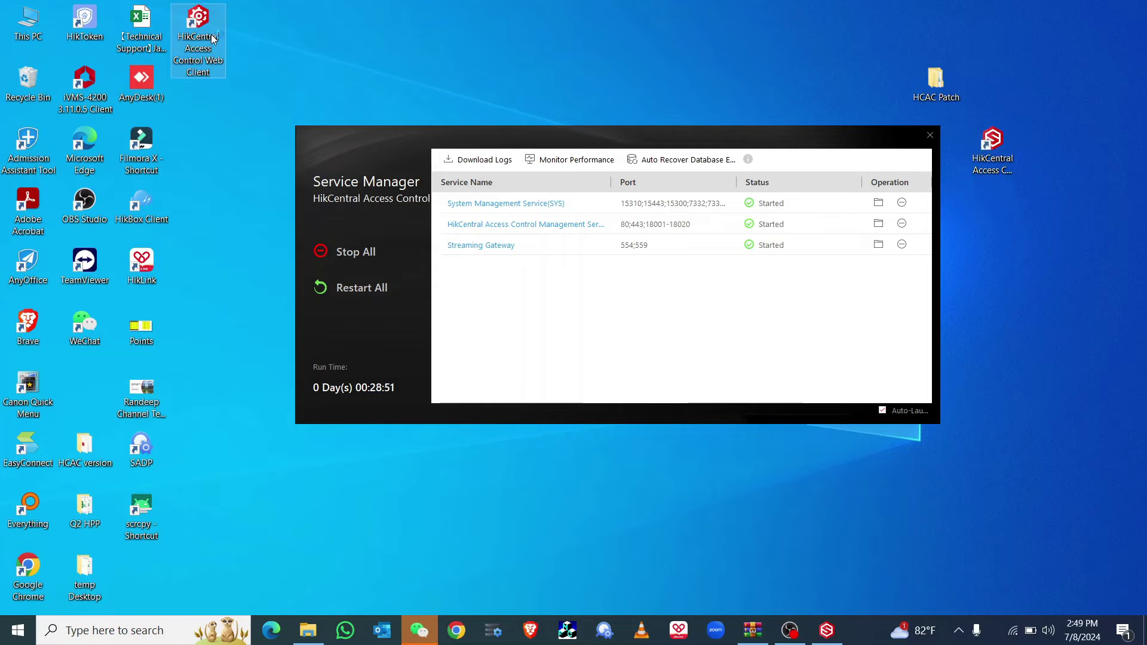
{"action": "double_click", "coordinate": [212, 38]}
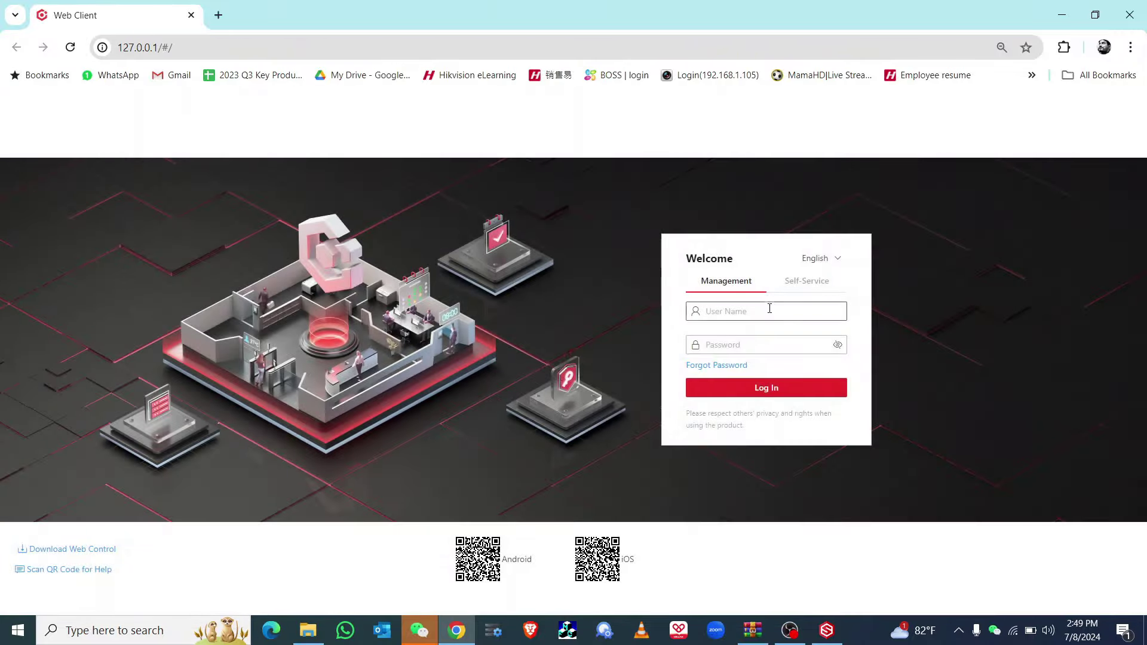
{"action": "left_click", "coordinate": [770, 309]}
{"action": "type", "text": "a"}
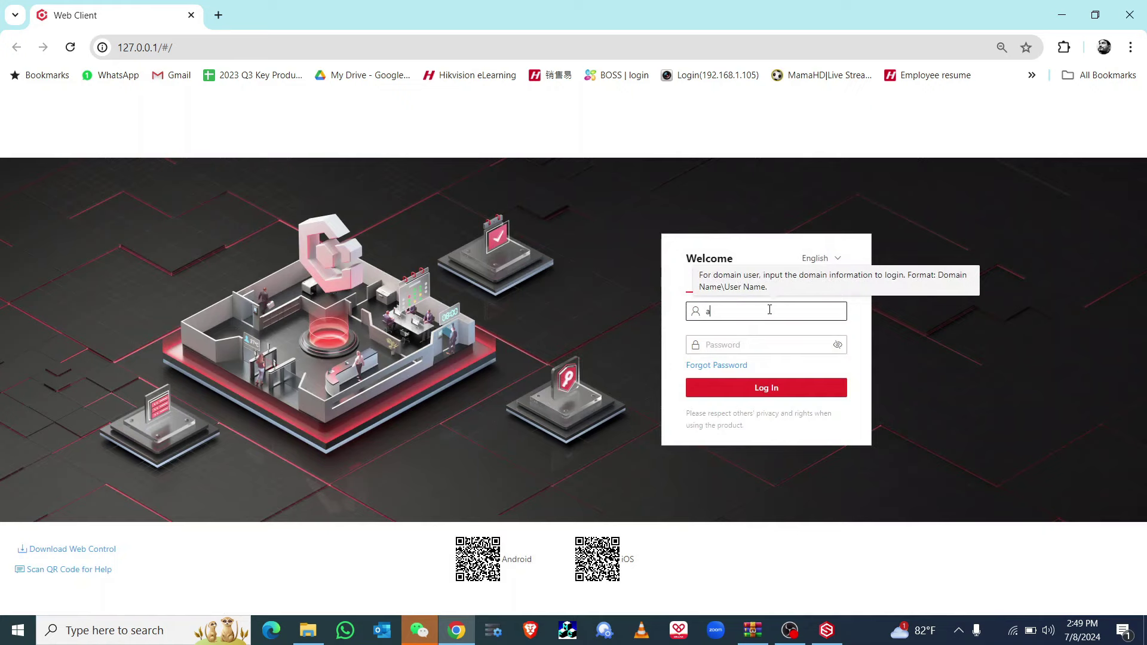
{"action": "type", "text": "dmin"}
{"action": "key", "text": "Tab"}
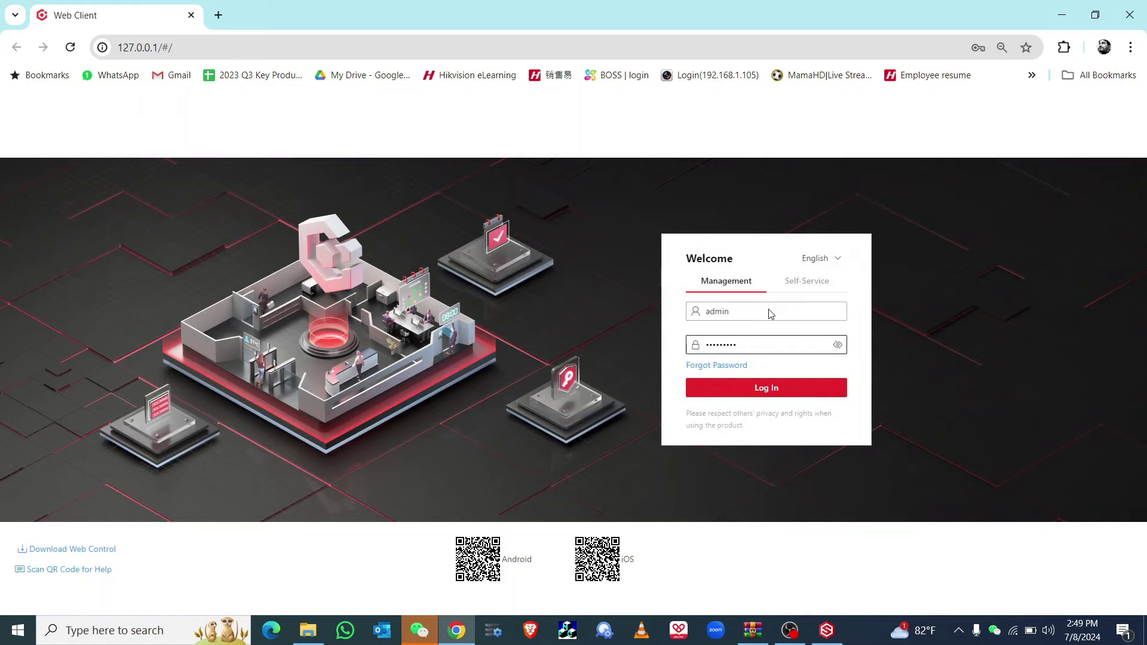
{"action": "key", "text": "Return"}
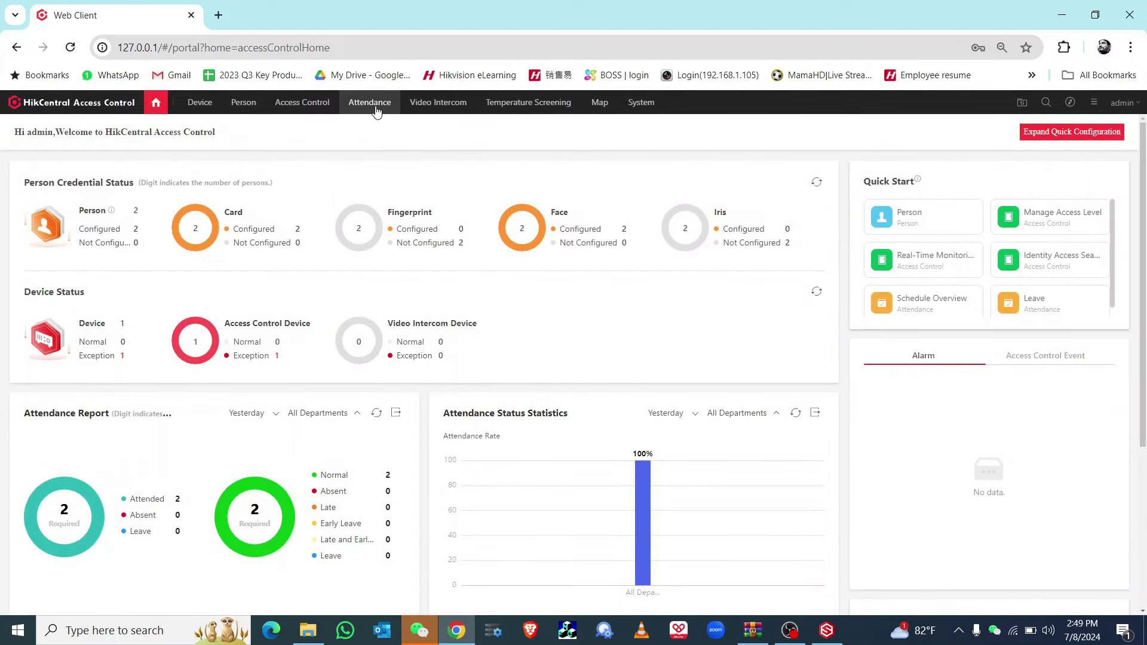
Open the manual Attendance Calculation page of the Attendance module, dismissing the page refresh hint
{"action": "left_click", "coordinate": [376, 112]}
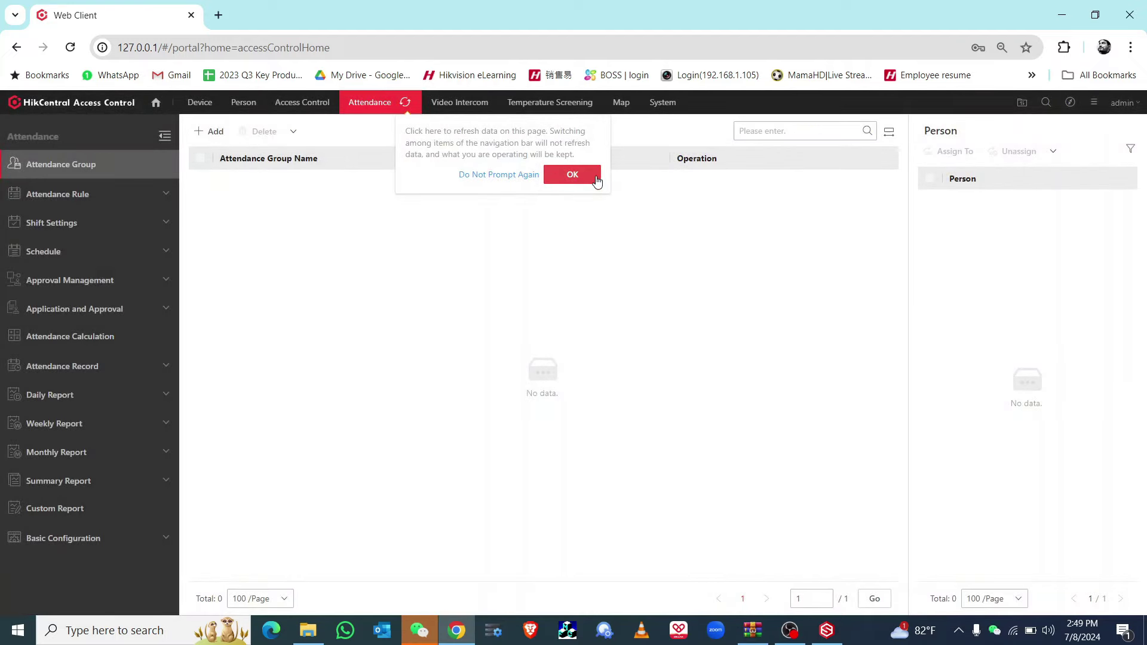
{"action": "left_click", "coordinate": [589, 175]}
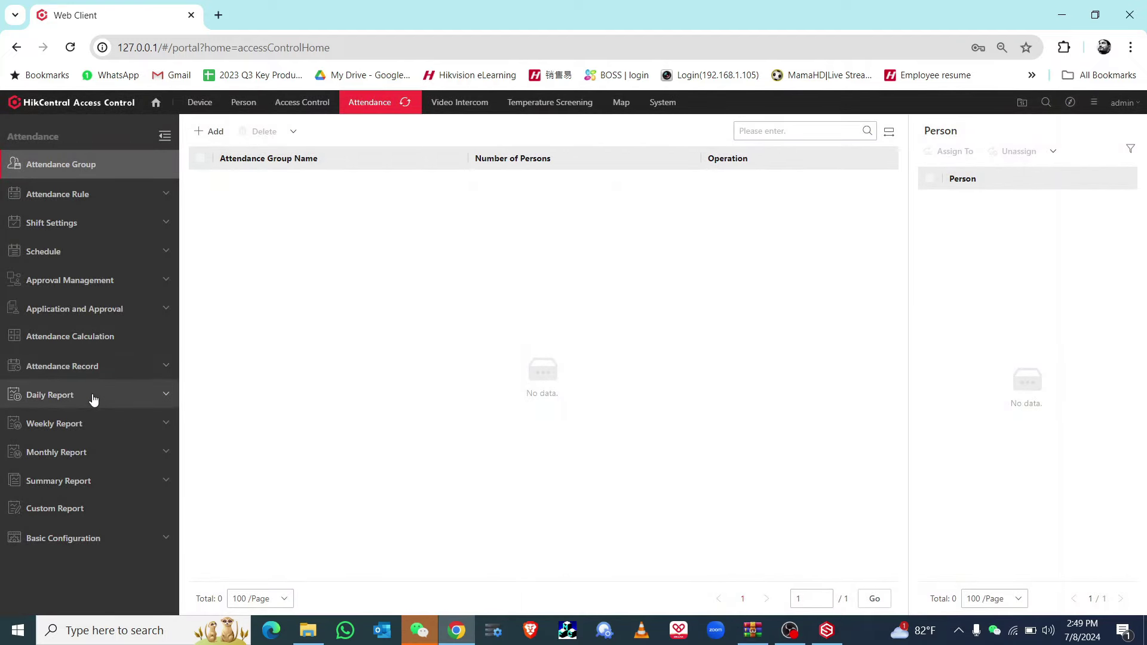
{"action": "left_click", "coordinate": [77, 342]}
{"action": "left_click", "coordinate": [425, 205]}
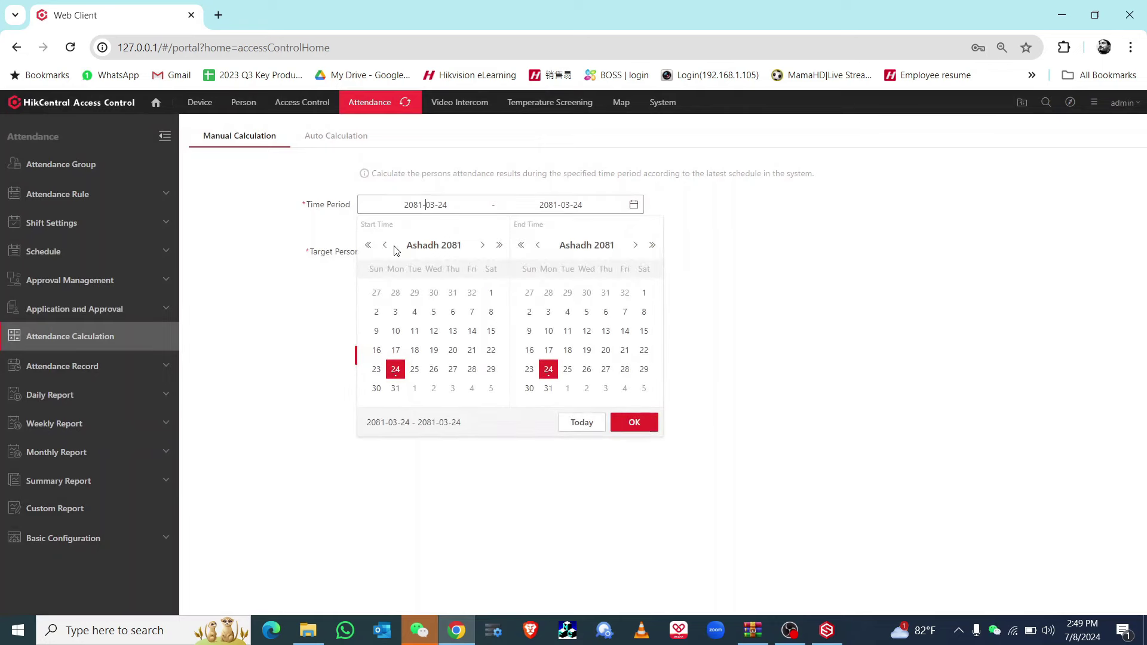
{"action": "left_click", "coordinate": [384, 246]}
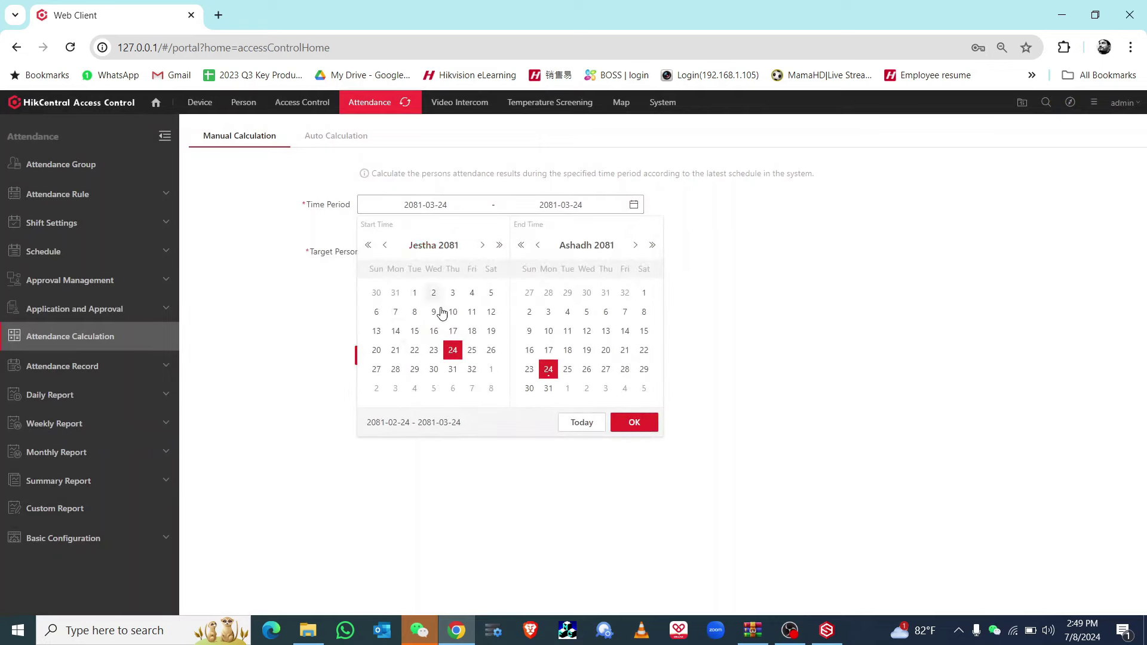
{"action": "left_click", "coordinate": [482, 246]}
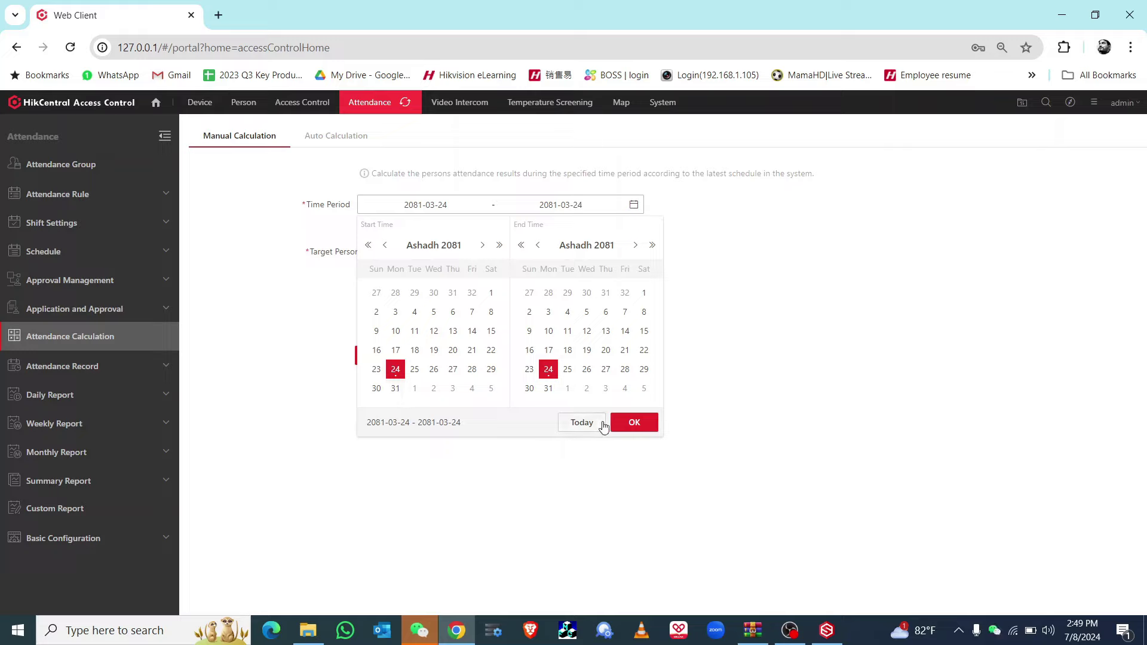
{"action": "left_click", "coordinate": [257, 390]}
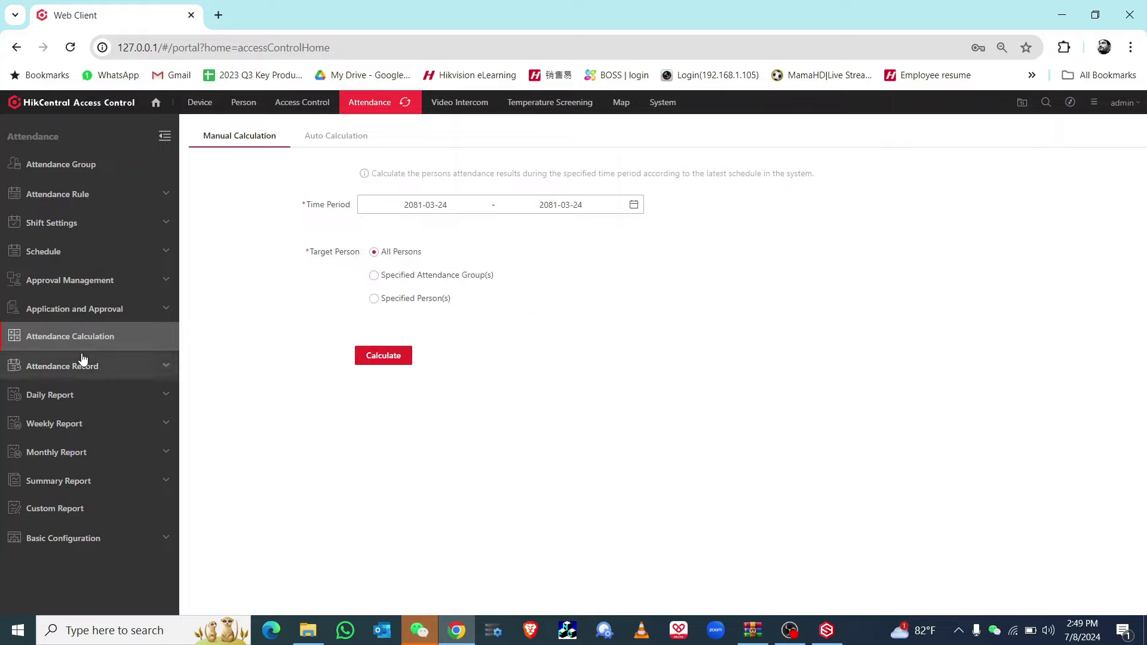
Set the calculation time period to 2081-02-01 through 2081-03-24 and calculate attendance for all persons
{"action": "left_click", "coordinate": [448, 203]}
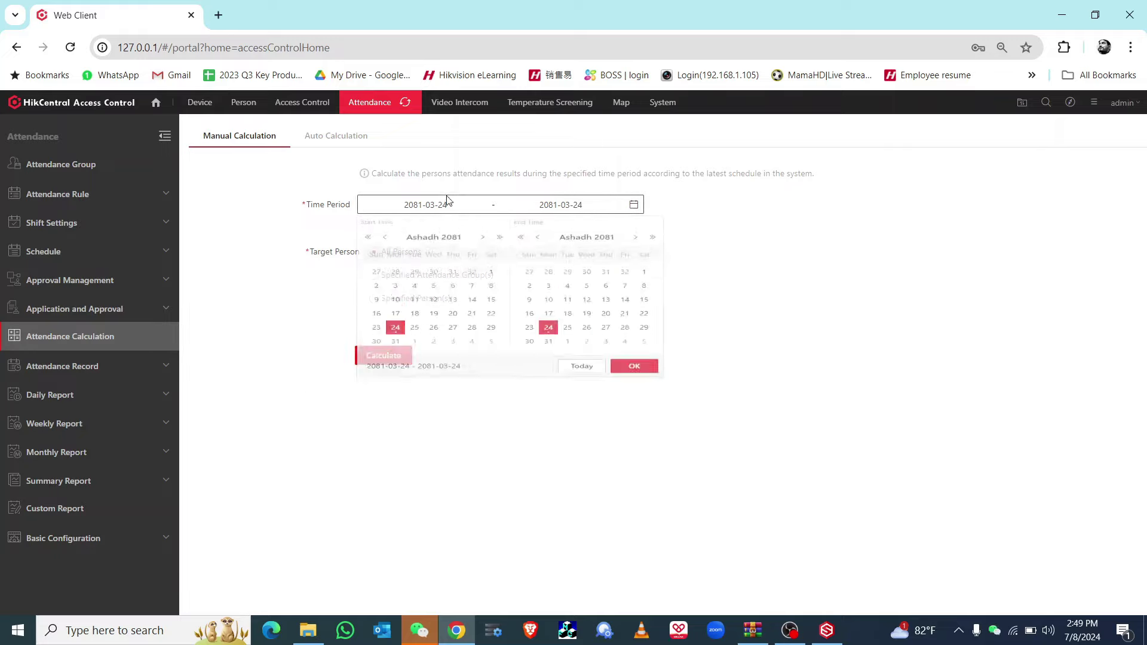
{"action": "left_click", "coordinate": [385, 246]}
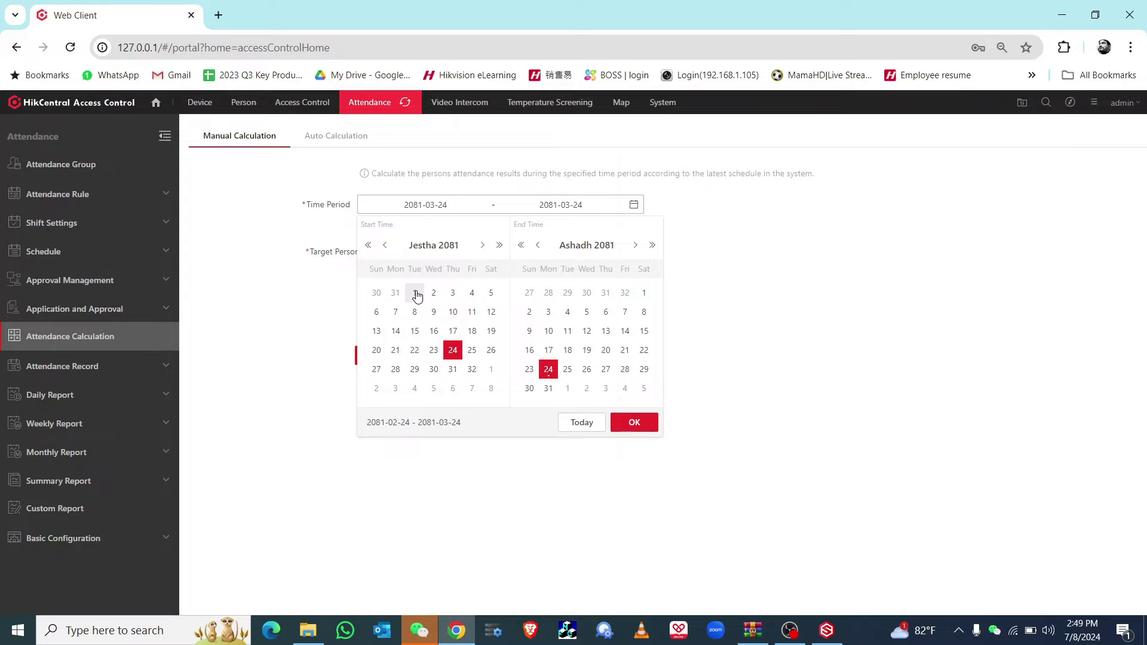
{"action": "left_click", "coordinate": [633, 423]}
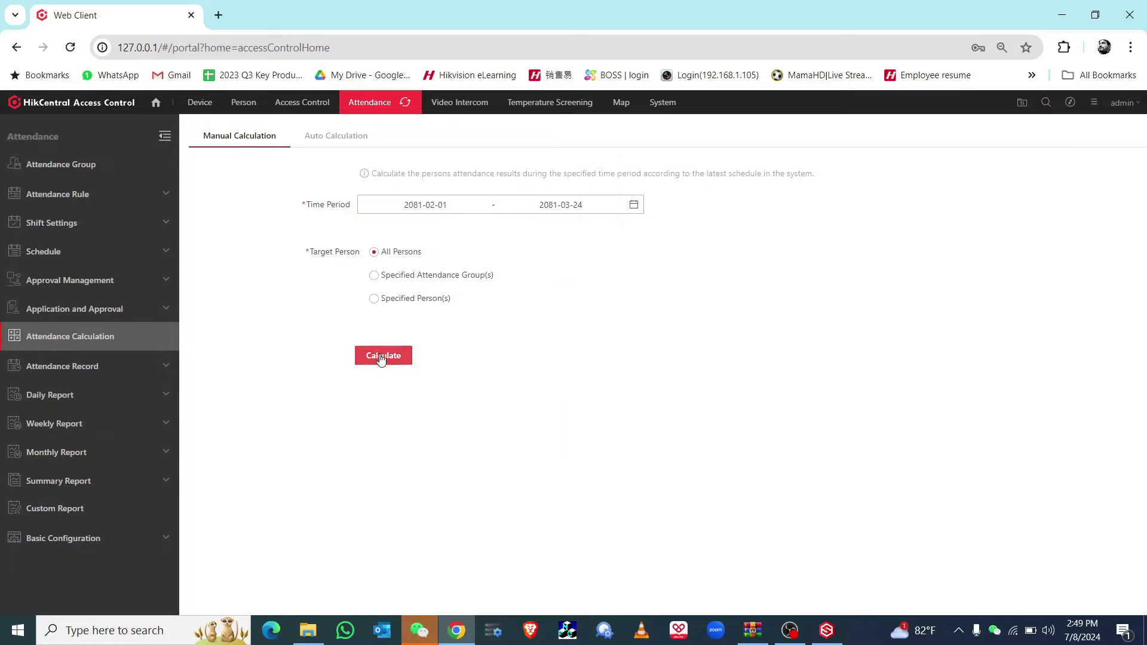
{"action": "left_click", "coordinate": [383, 355]}
{"action": "left_click", "coordinate": [566, 389]}
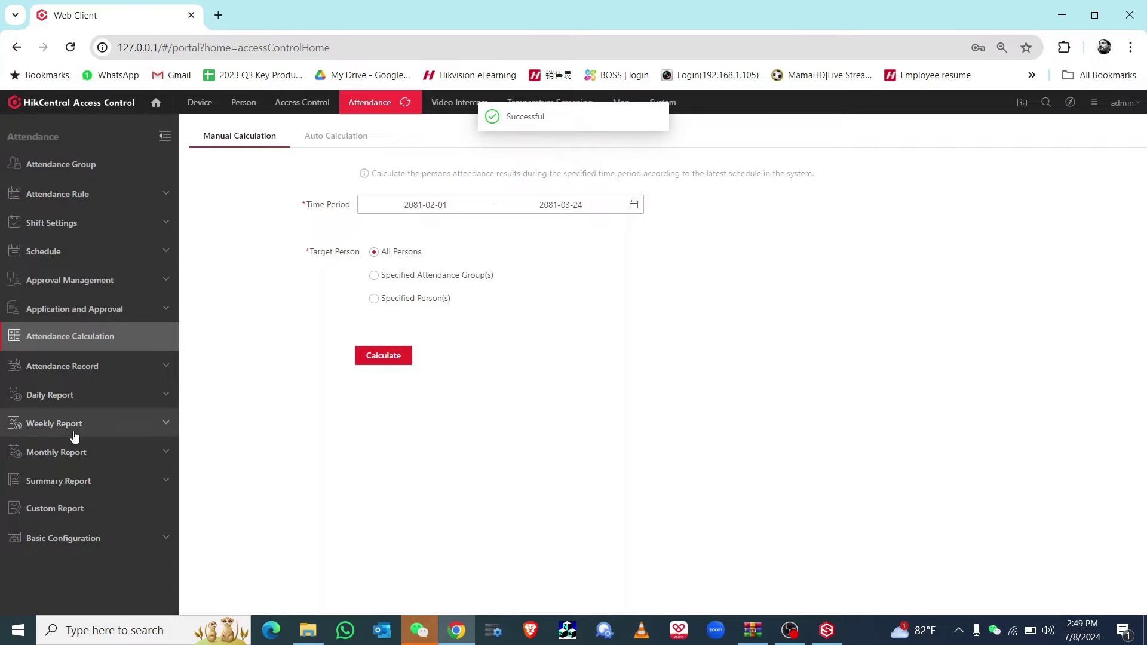
Open the Monthly Check In&Out report, set its period to Last Month and look through all its columns
{"action": "left_click", "coordinate": [74, 449]}
{"action": "scroll", "coordinate": [84, 440], "scroll_direction": "down", "scroll_amount": 3}
{"action": "left_click", "coordinate": [100, 436]}
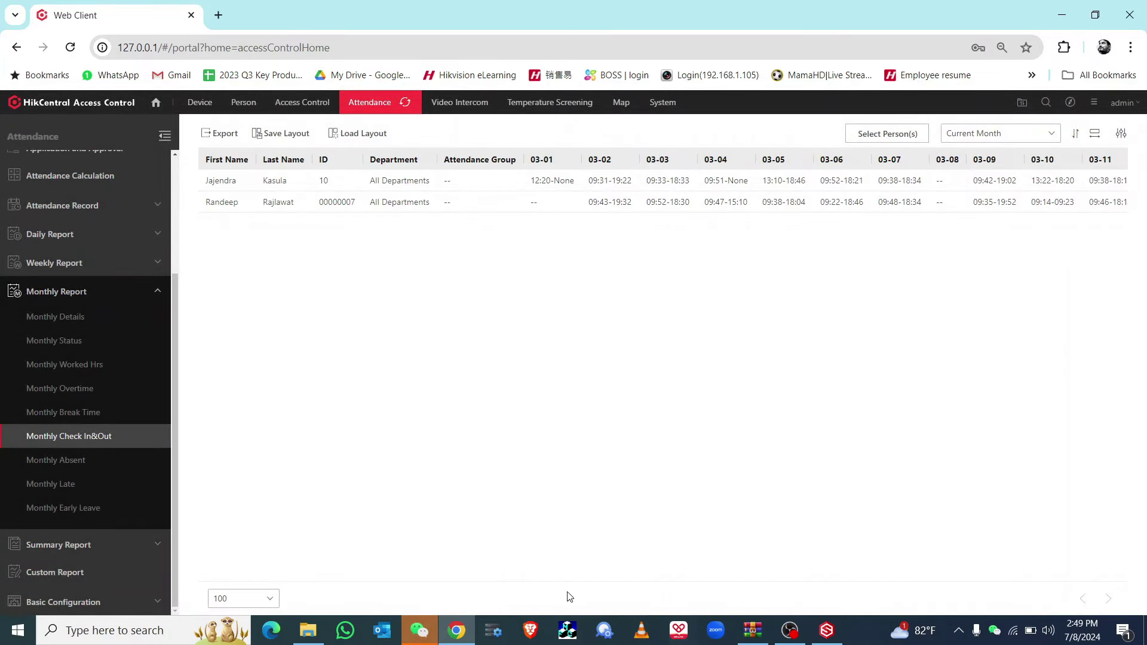
{"action": "left_click", "coordinate": [975, 137]}
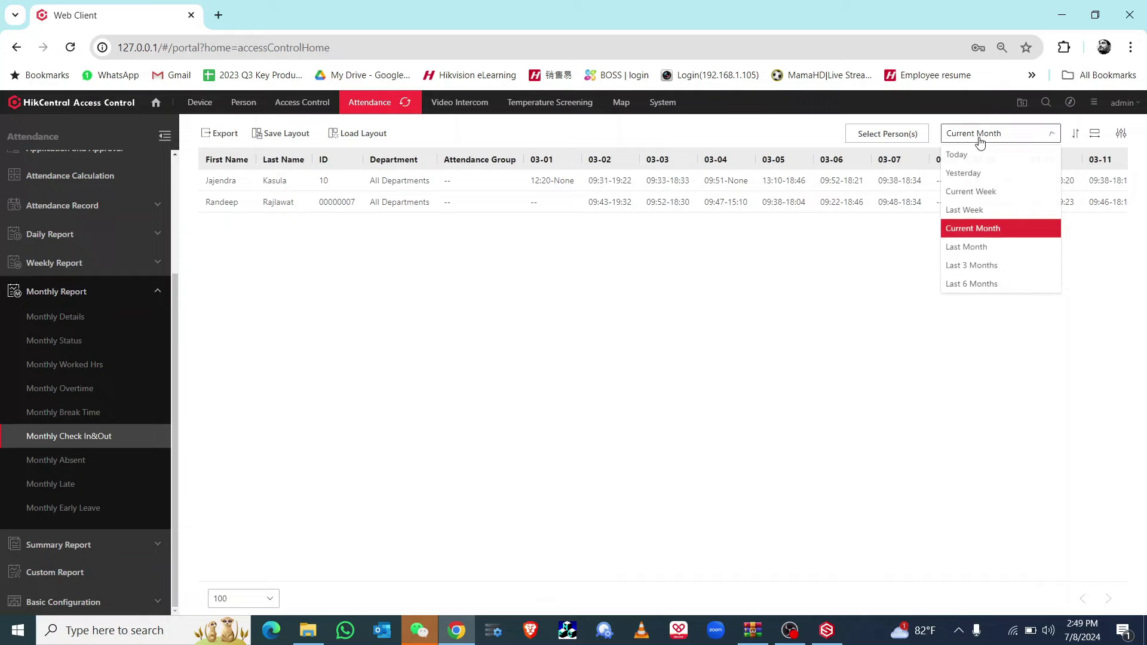
{"action": "left_click", "coordinate": [974, 252]}
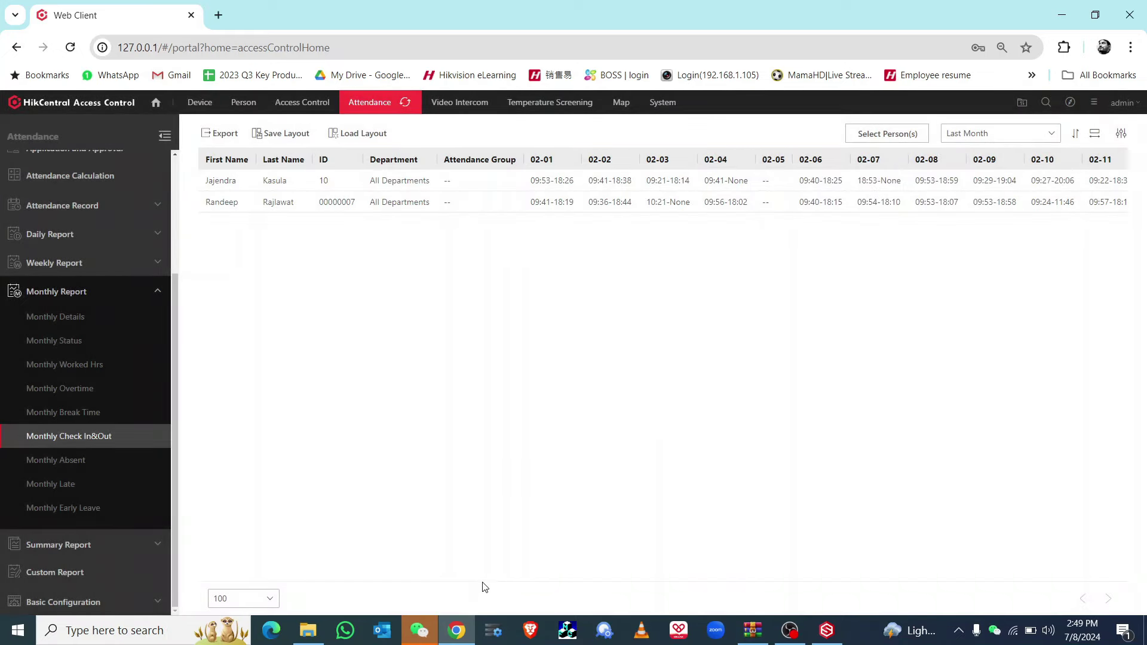
{"action": "left_click_drag", "start_coordinate": [486, 579], "coordinate": [1039, 573]}
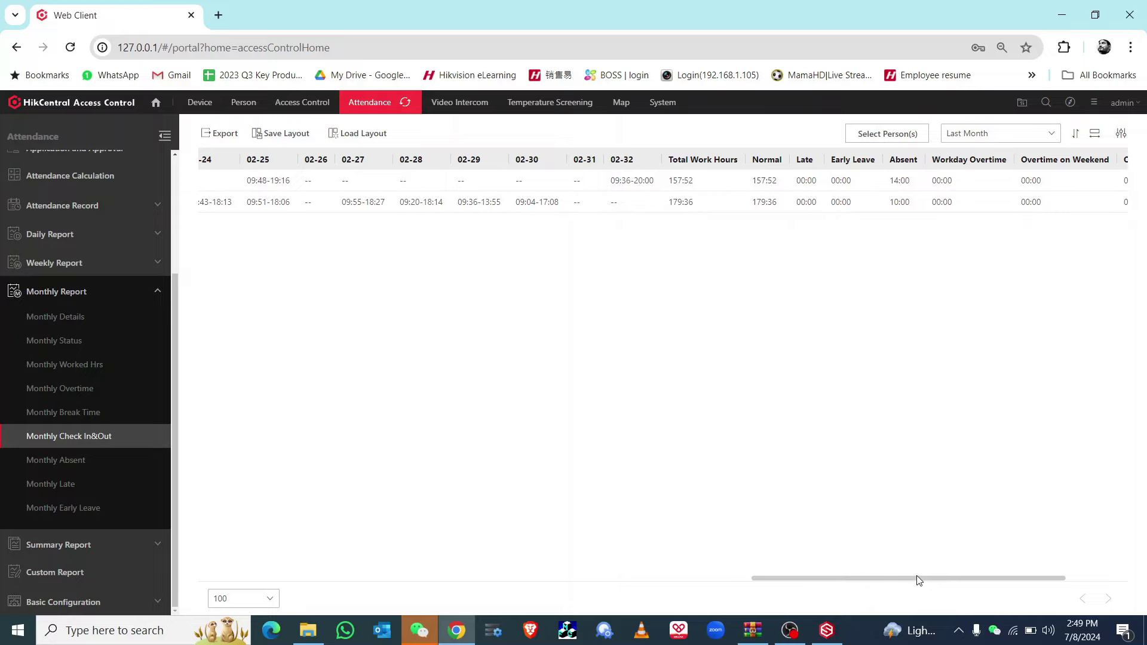
{"action": "left_click_drag", "start_coordinate": [806, 584], "coordinate": [242, 577]}
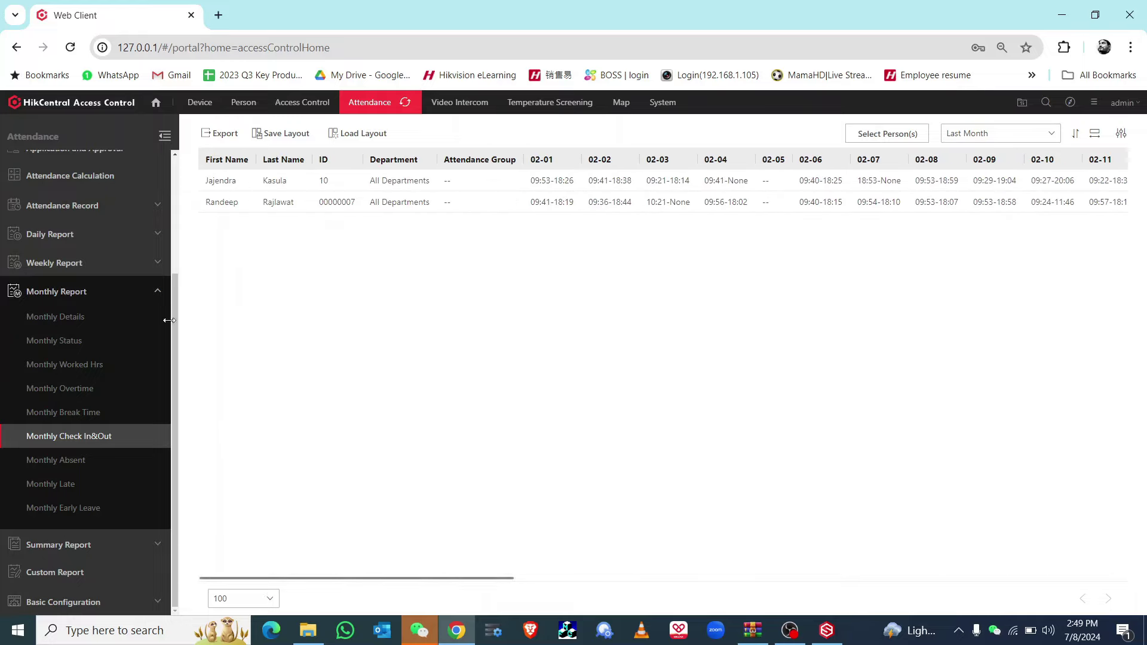
Export the Monthly Check In&Out report in Excel format and switch to its download folder in File Explorer
{"action": "left_click", "coordinate": [224, 137]}
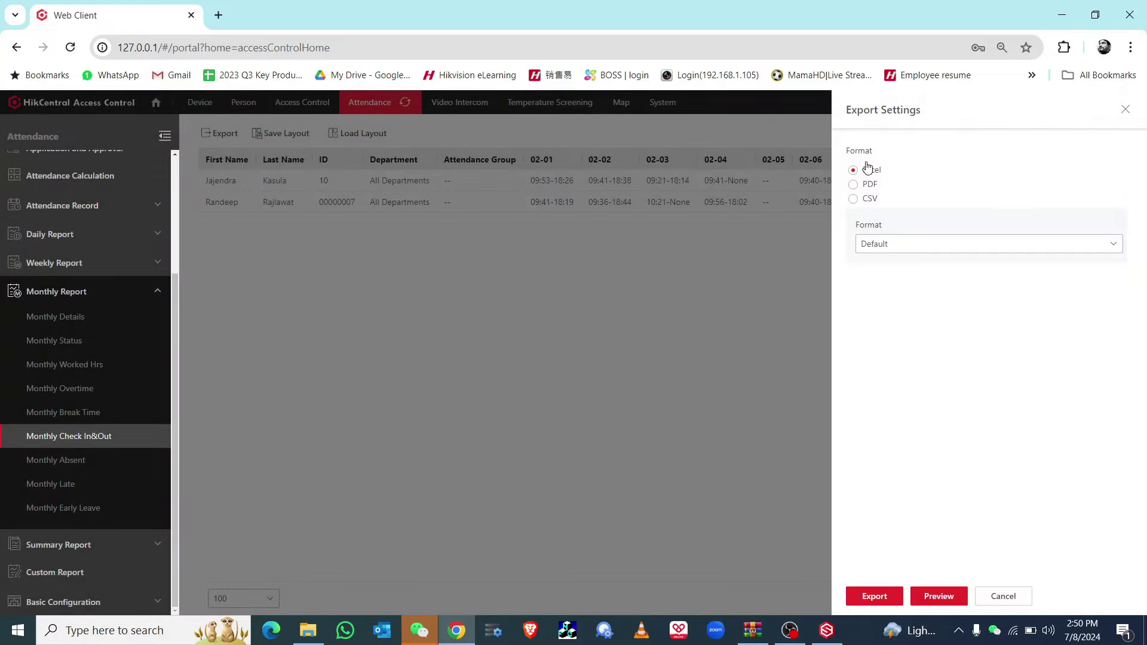
{"action": "left_click", "coordinate": [867, 597]}
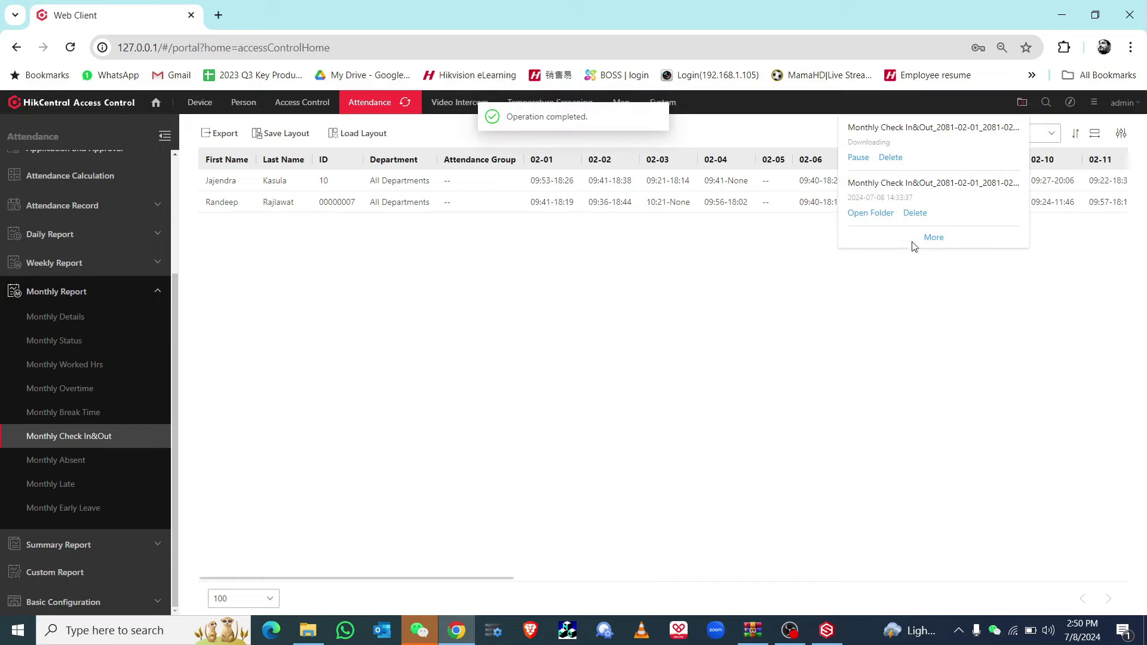
{"action": "left_click", "coordinate": [873, 160]}
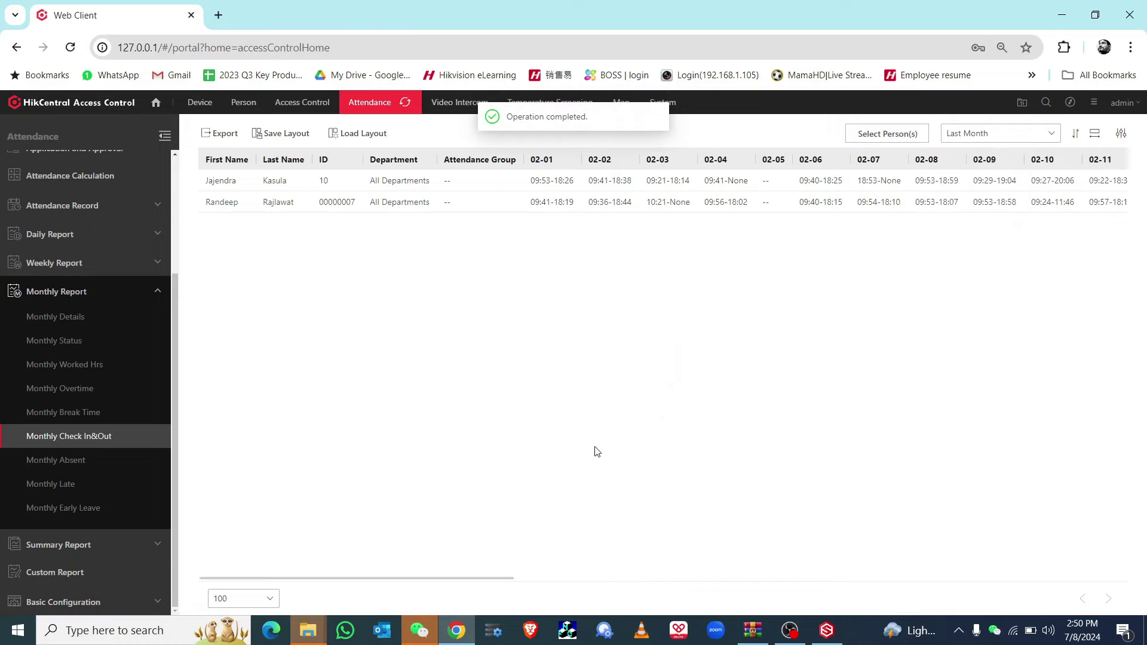
{"action": "mouse_move", "coordinate": [317, 632]}
{"action": "left_click", "coordinate": [412, 573]}
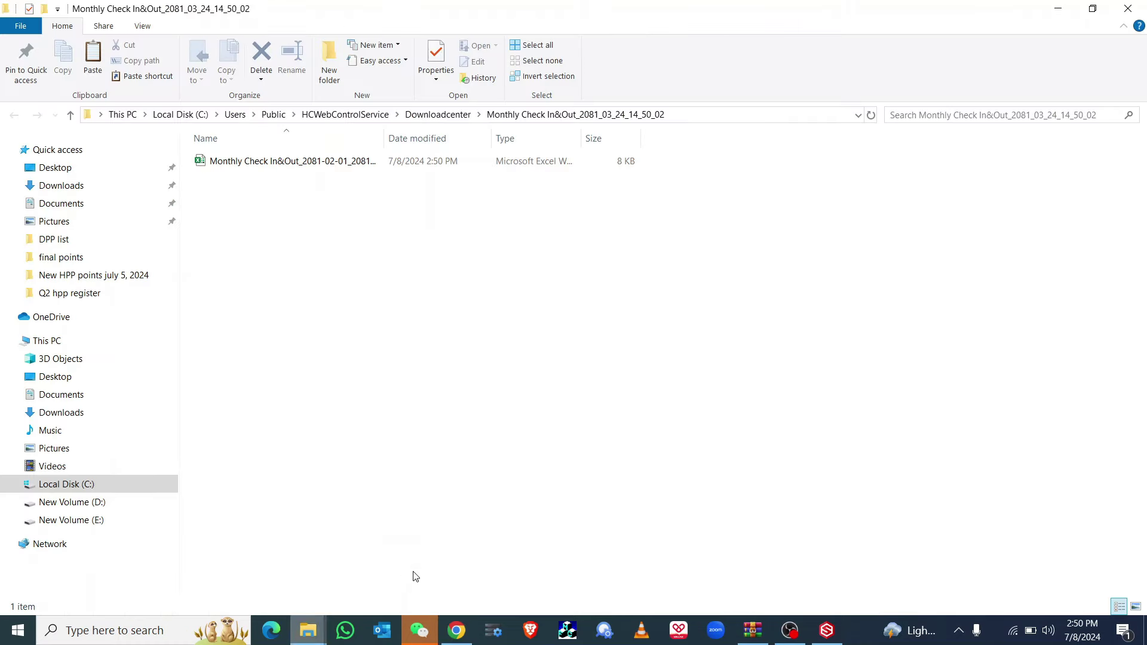
Open the exported report in Excel, check the first person's entry in the 02-32 column and close the workbook
{"action": "left_click", "coordinate": [307, 165]}
{"action": "double_click", "coordinate": [306, 165]}
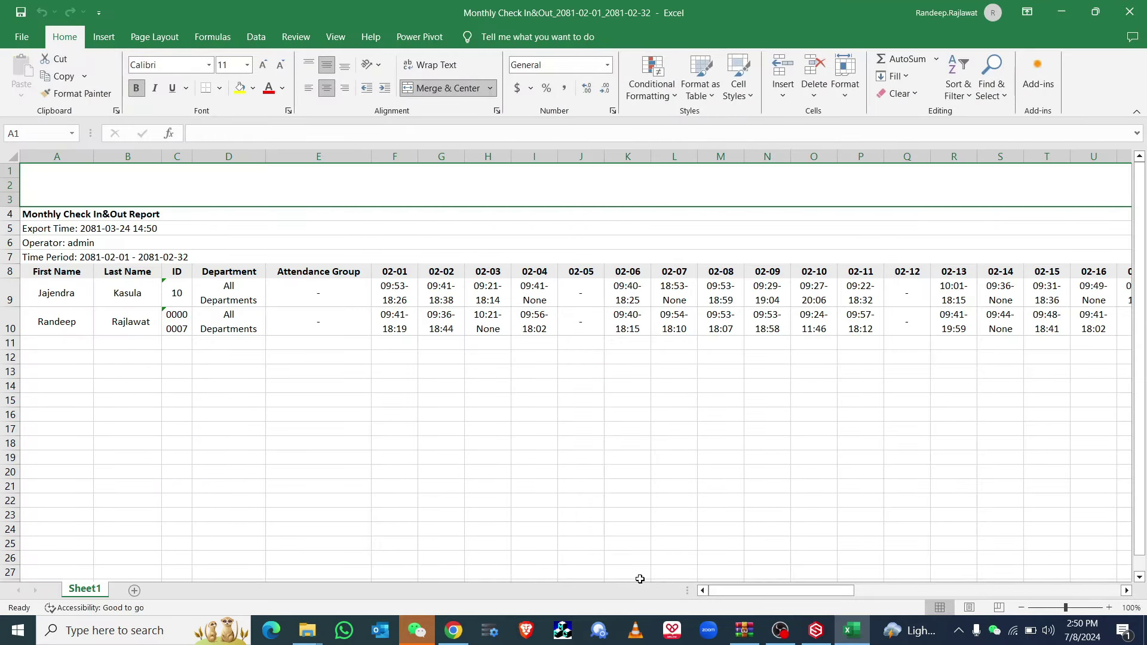
{"action": "left_click_drag", "start_coordinate": [754, 591], "coordinate": [959, 595]}
{"action": "left_click", "coordinate": [607, 280]}
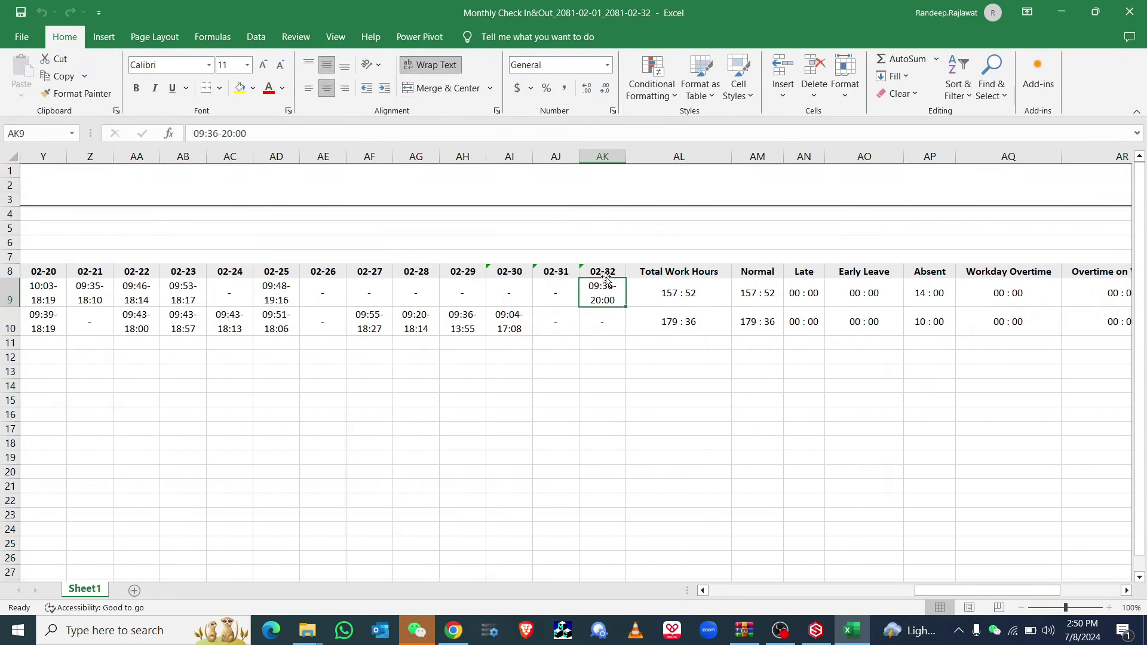
{"action": "left_click", "coordinate": [1129, 12]}
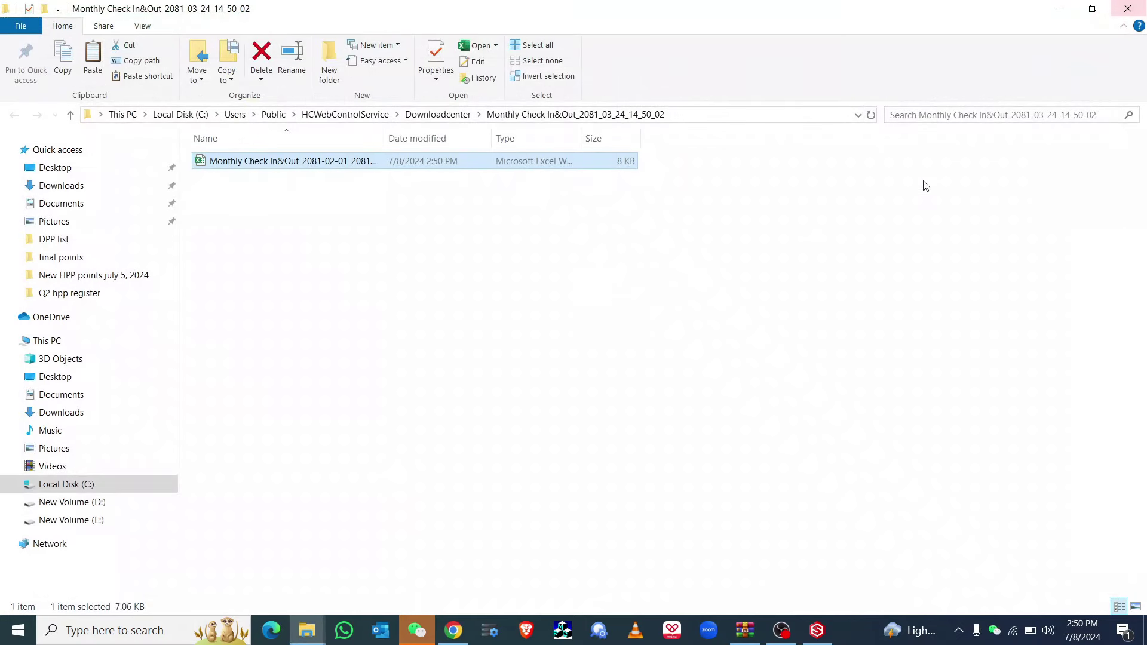
Return to the Web Client in Chrome and open its About information to check the software version
{"action": "key", "text": "alt+Tab"}
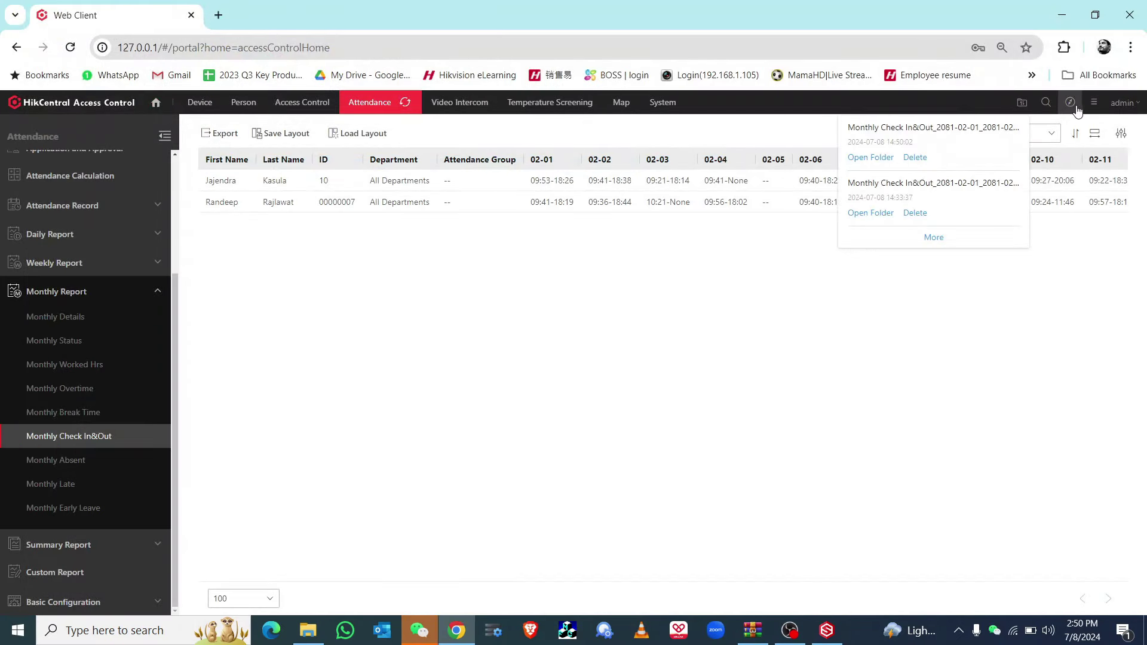
{"action": "left_click", "coordinate": [1093, 103]}
{"action": "left_click", "coordinate": [1016, 242]}
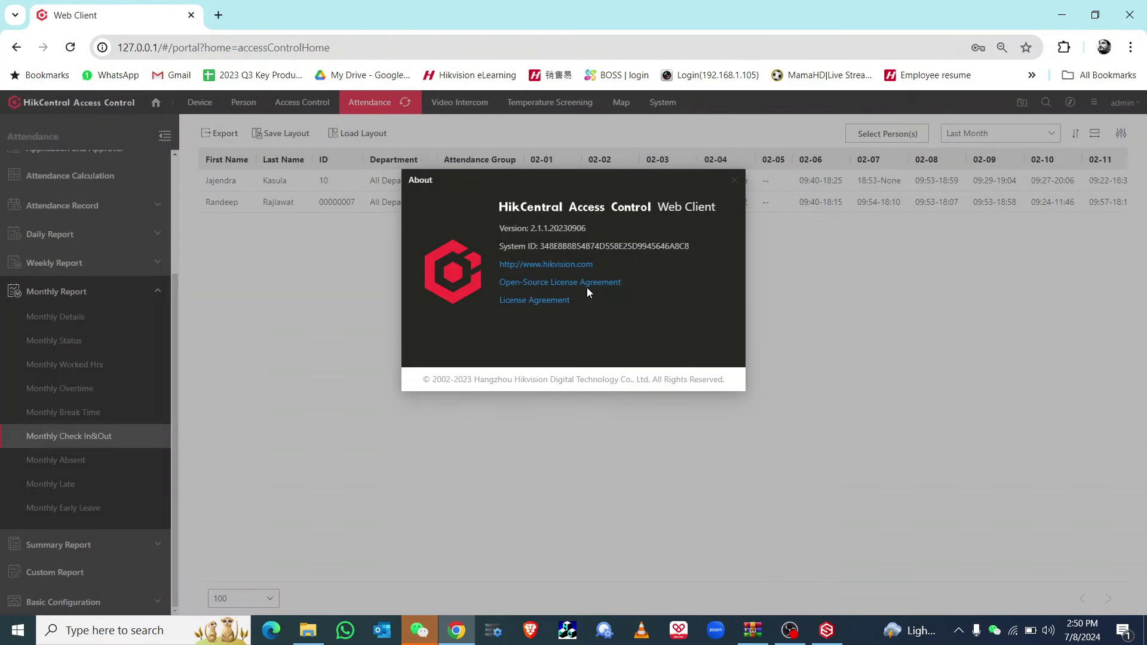